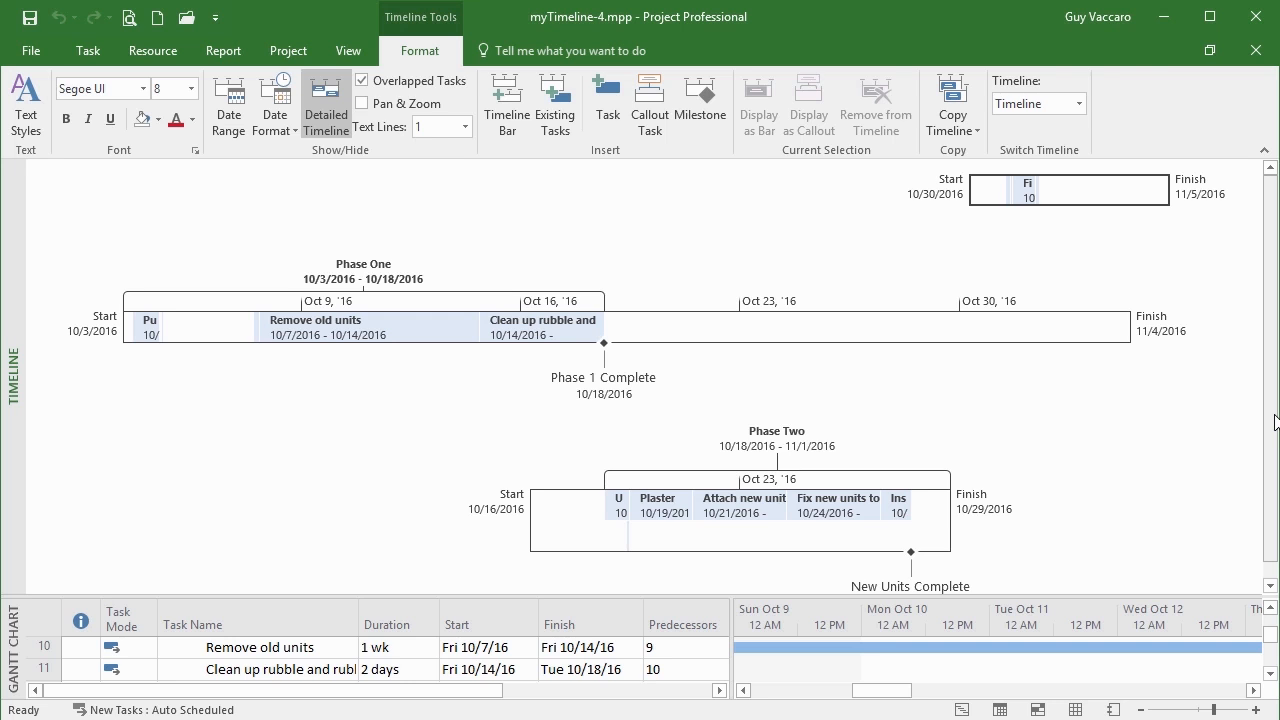
Remove the small 10/30/2016–11/5/2016 timeline bar from the top of the timeline
right_click(1071, 200)
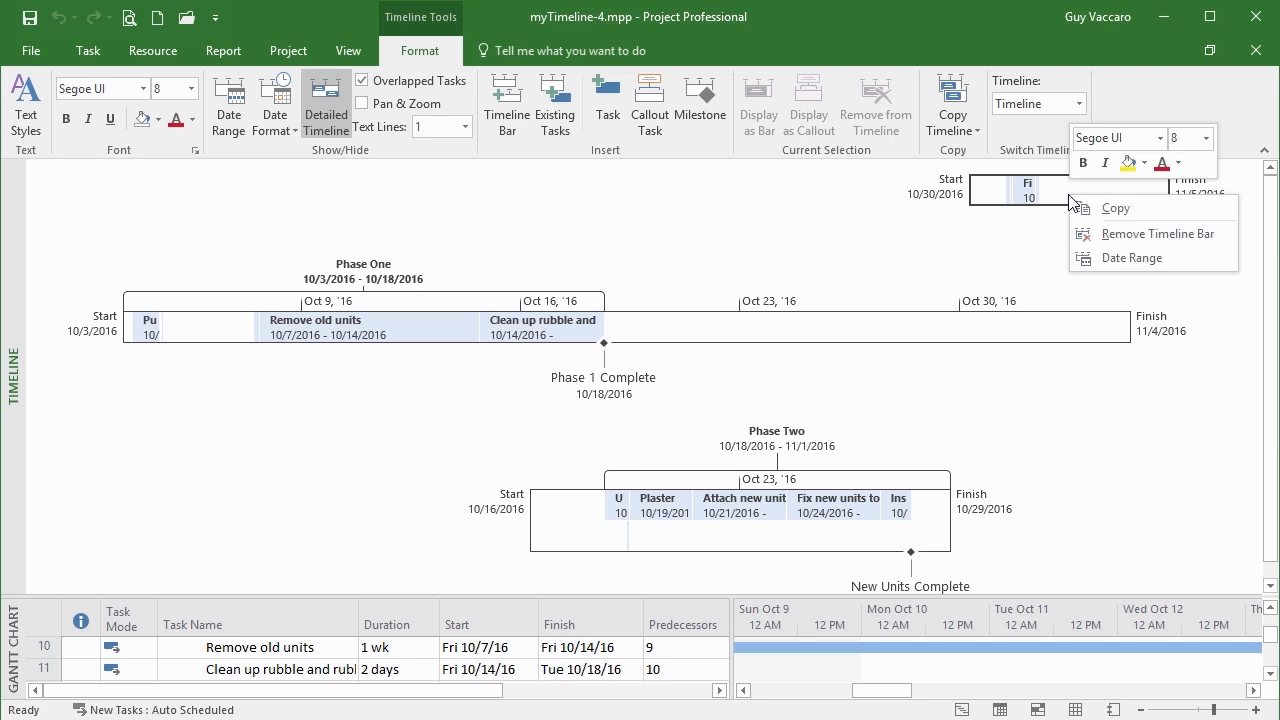
left_click(1141, 239)
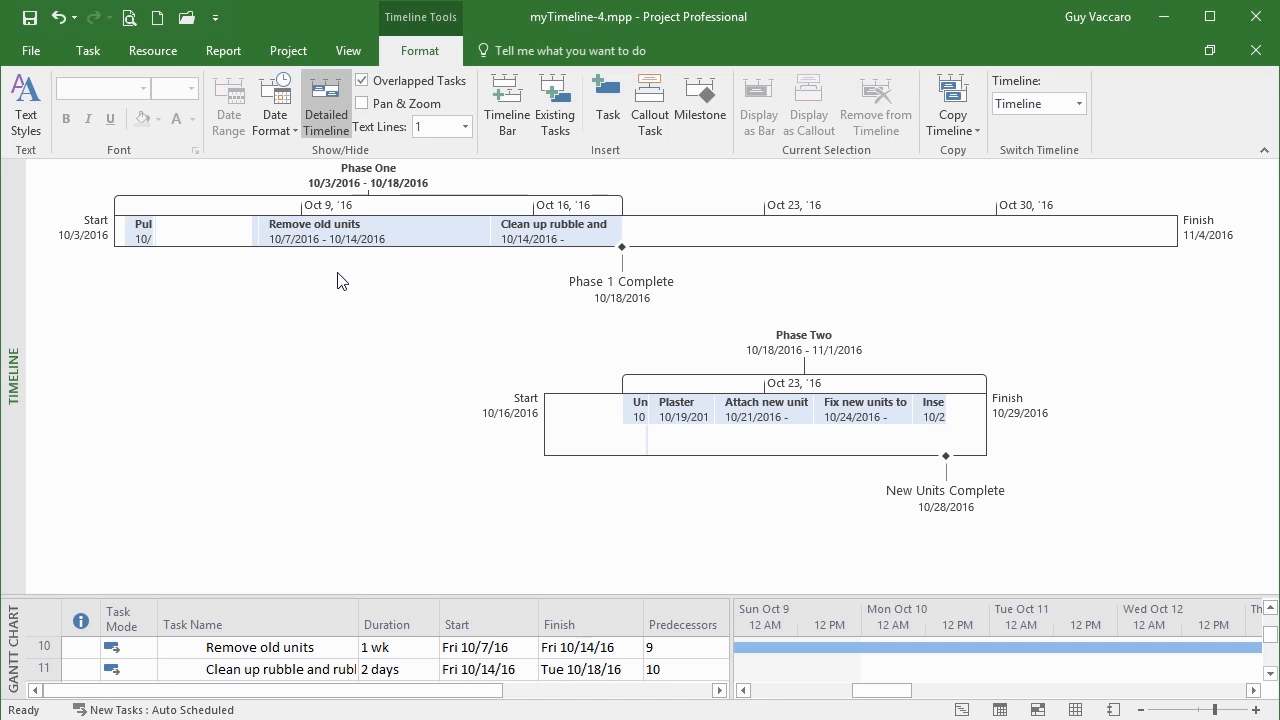
Give the Remove old units bar a purple fill with white, non-bold text
mouse_move(348, 238)
left_click(349, 238)
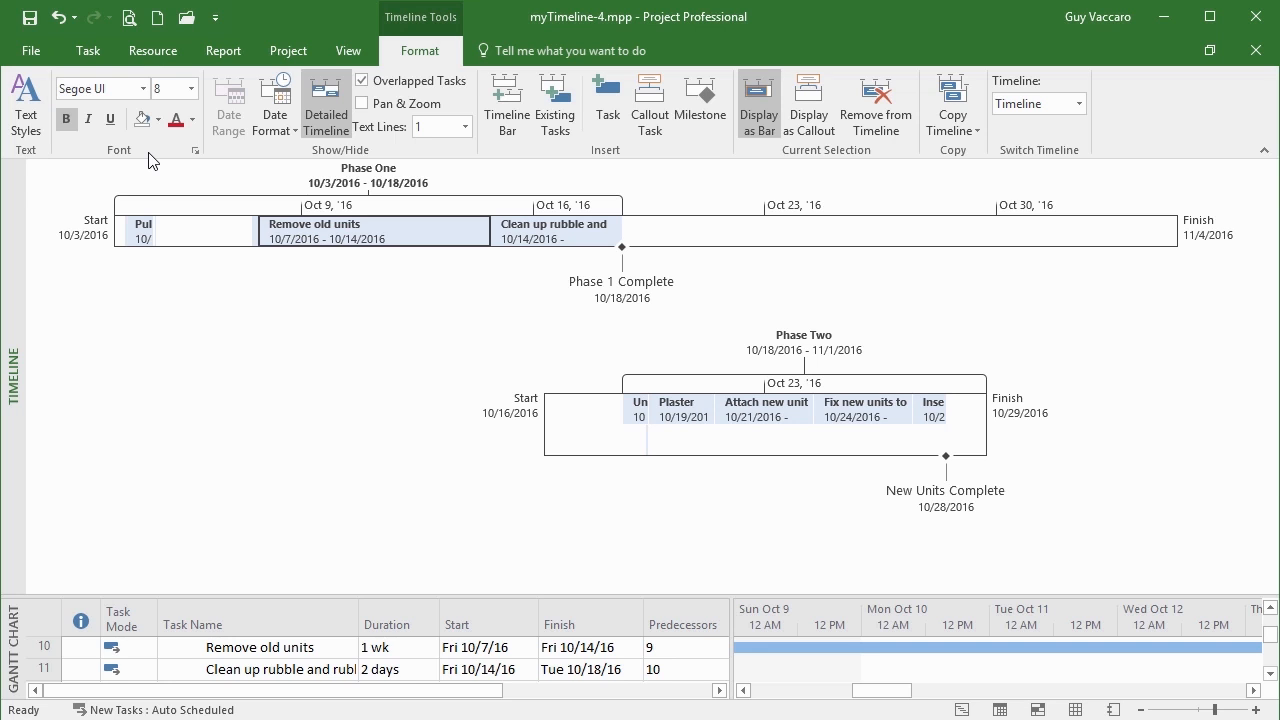
left_click(69, 124)
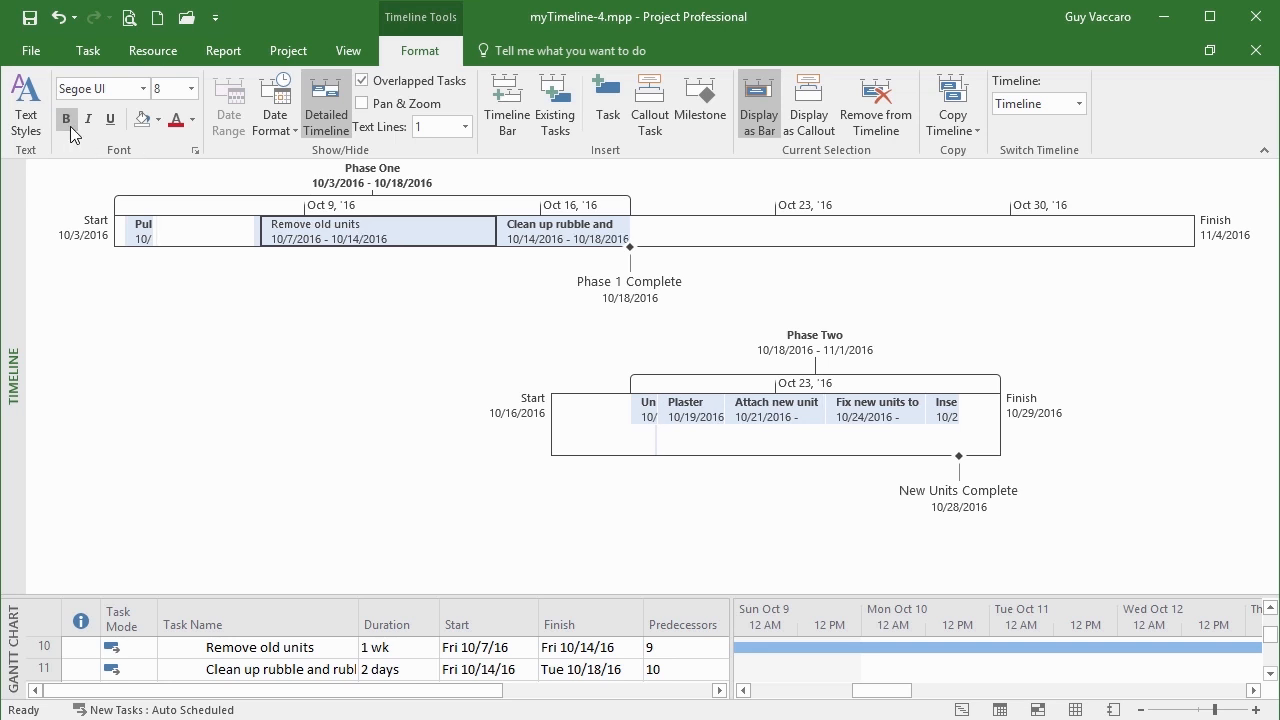
left_click(88, 119)
left_click(113, 122)
left_click(66, 122)
left_click(90, 122)
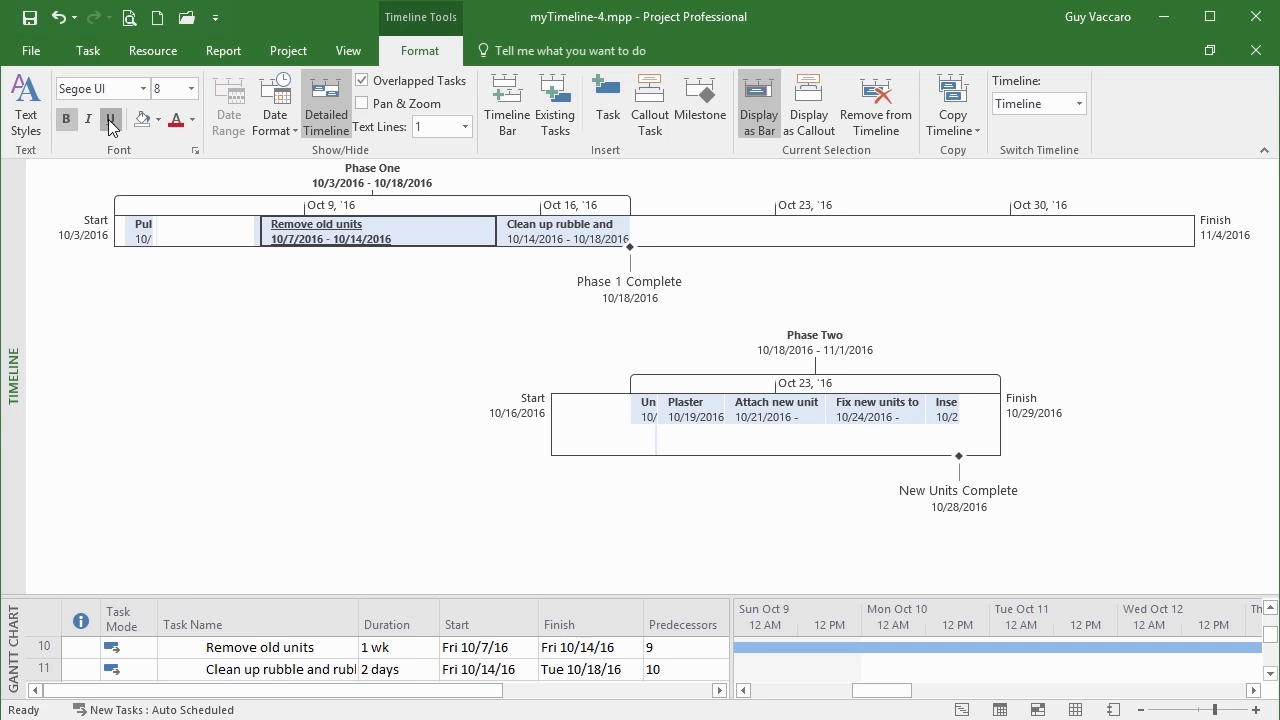
left_click(159, 120)
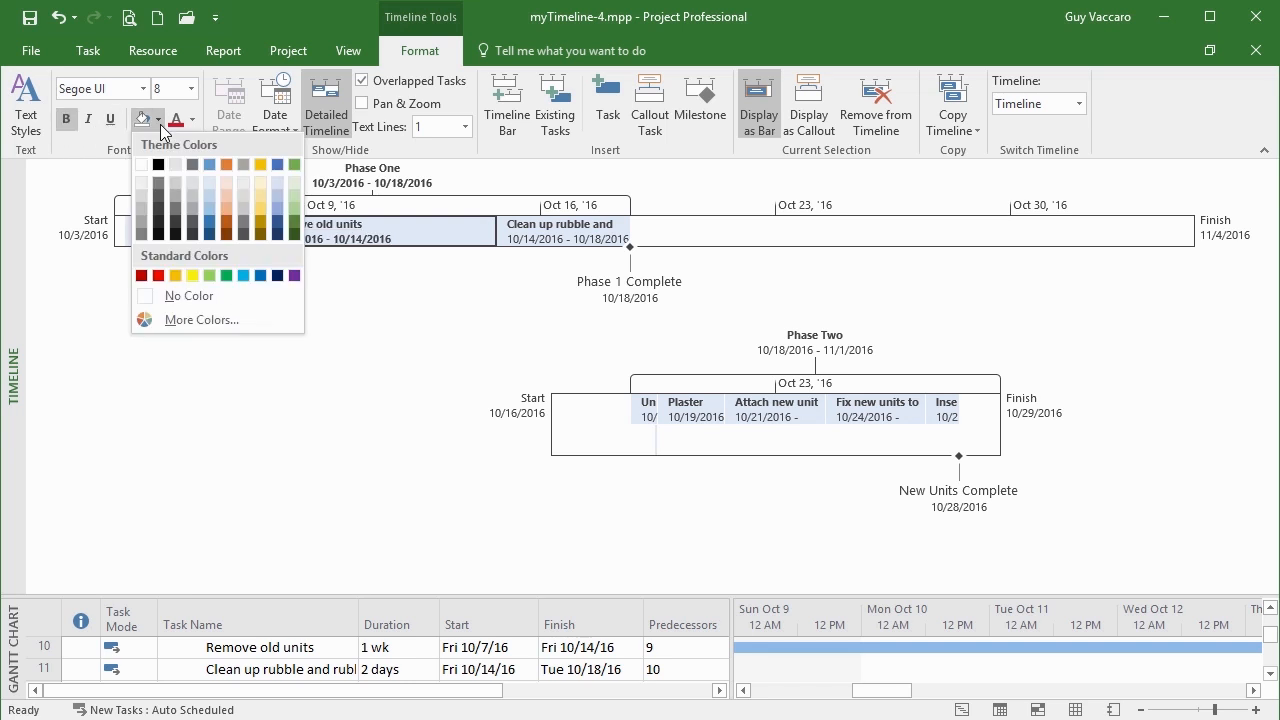
left_click(294, 276)
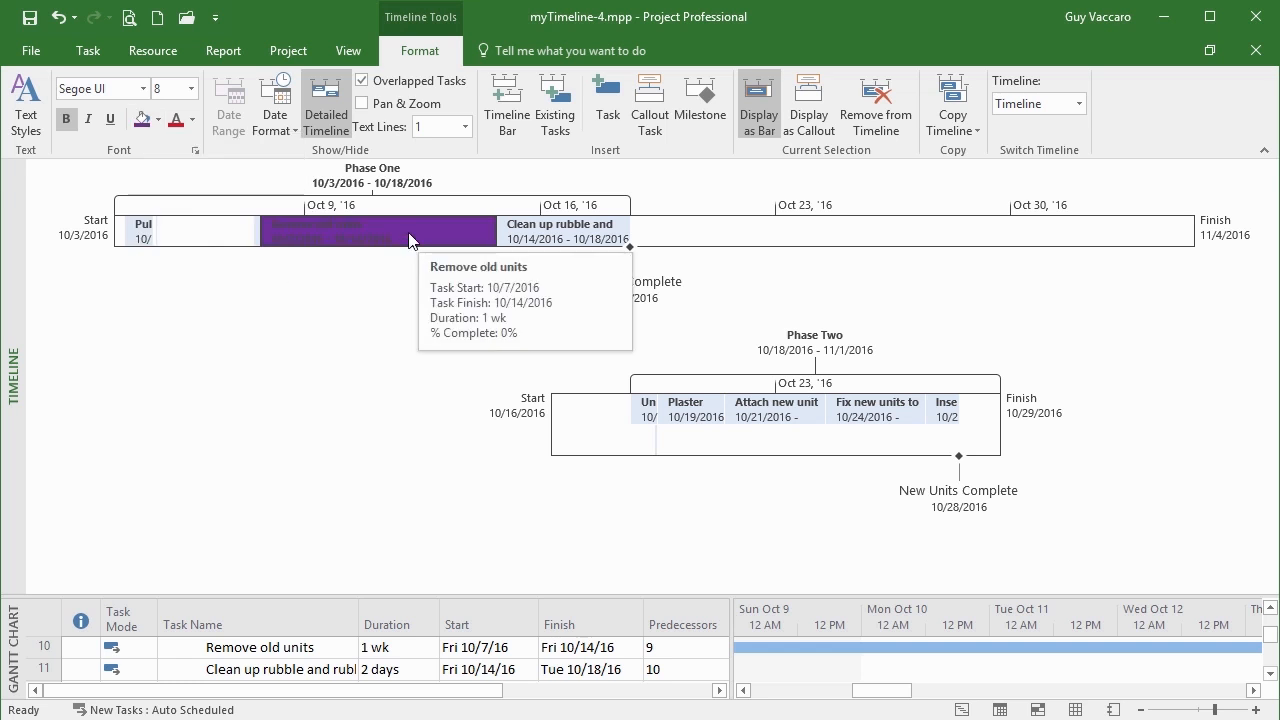
left_click(193, 124)
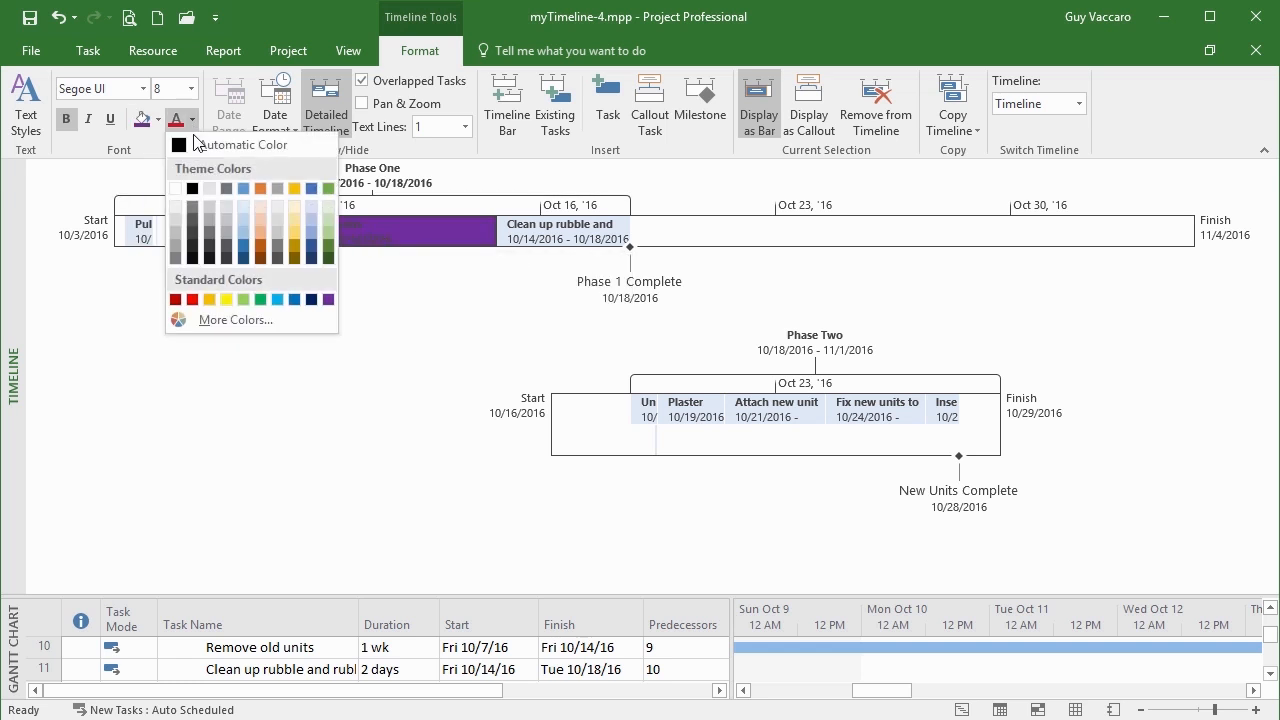
left_click(176, 189)
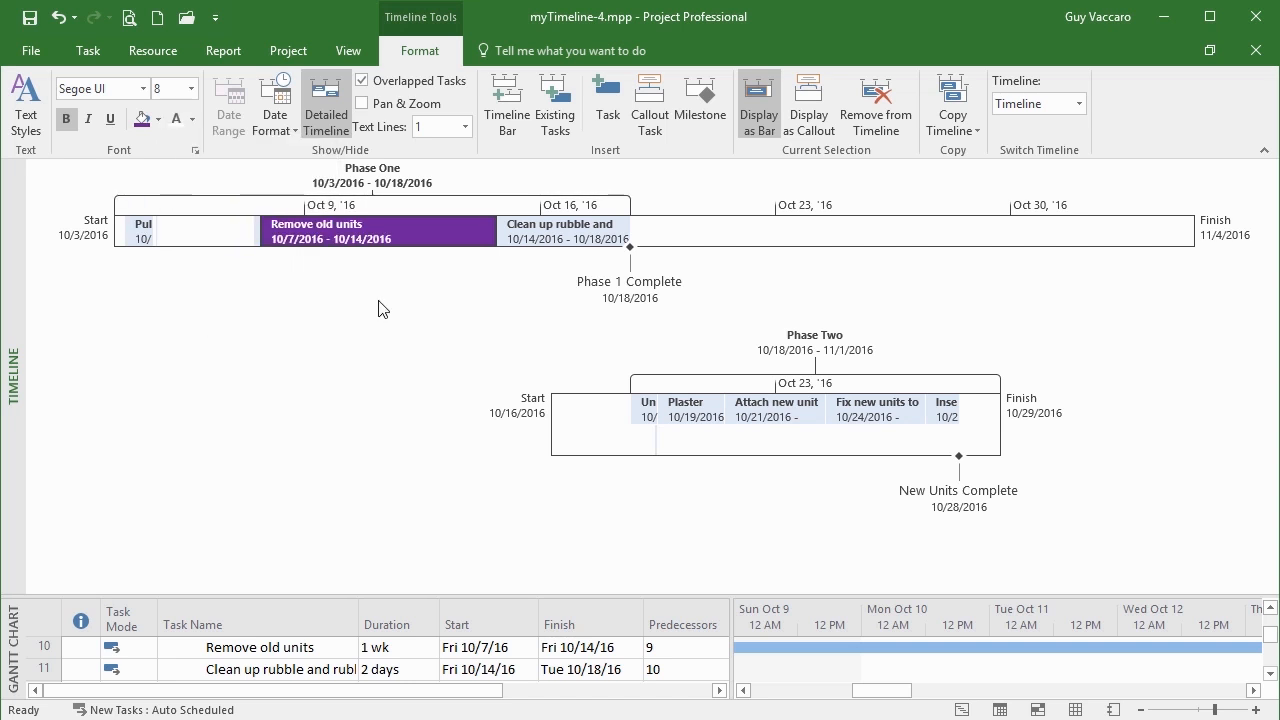
left_click(62, 121)
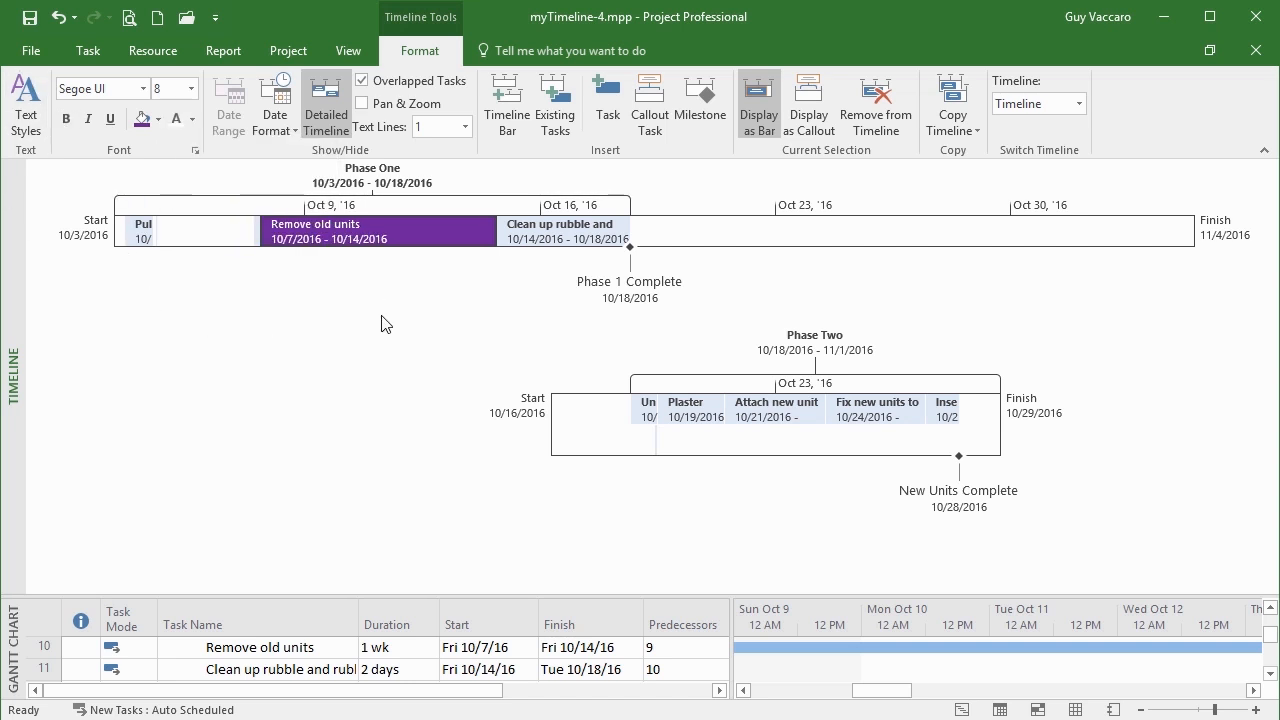
Fill the Pull up old carpets bar orange-gold and make its text red
mouse_move(362, 222)
left_click(141, 241)
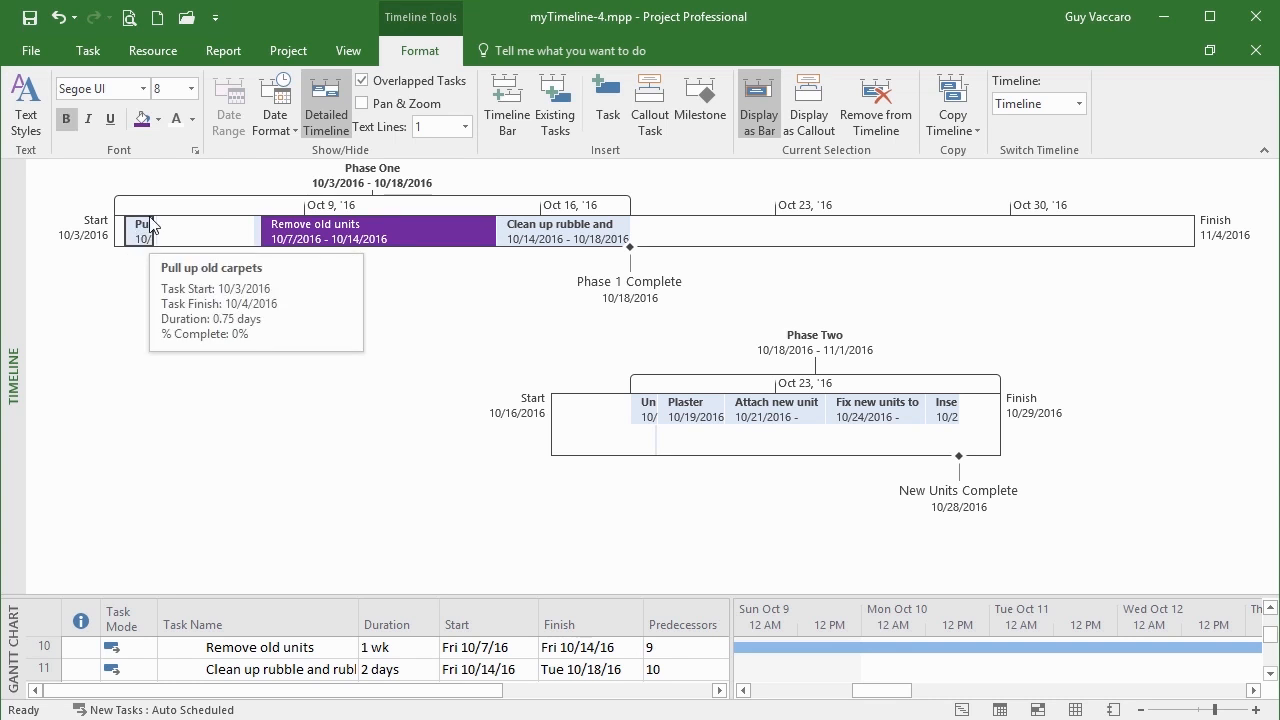
left_click(157, 119)
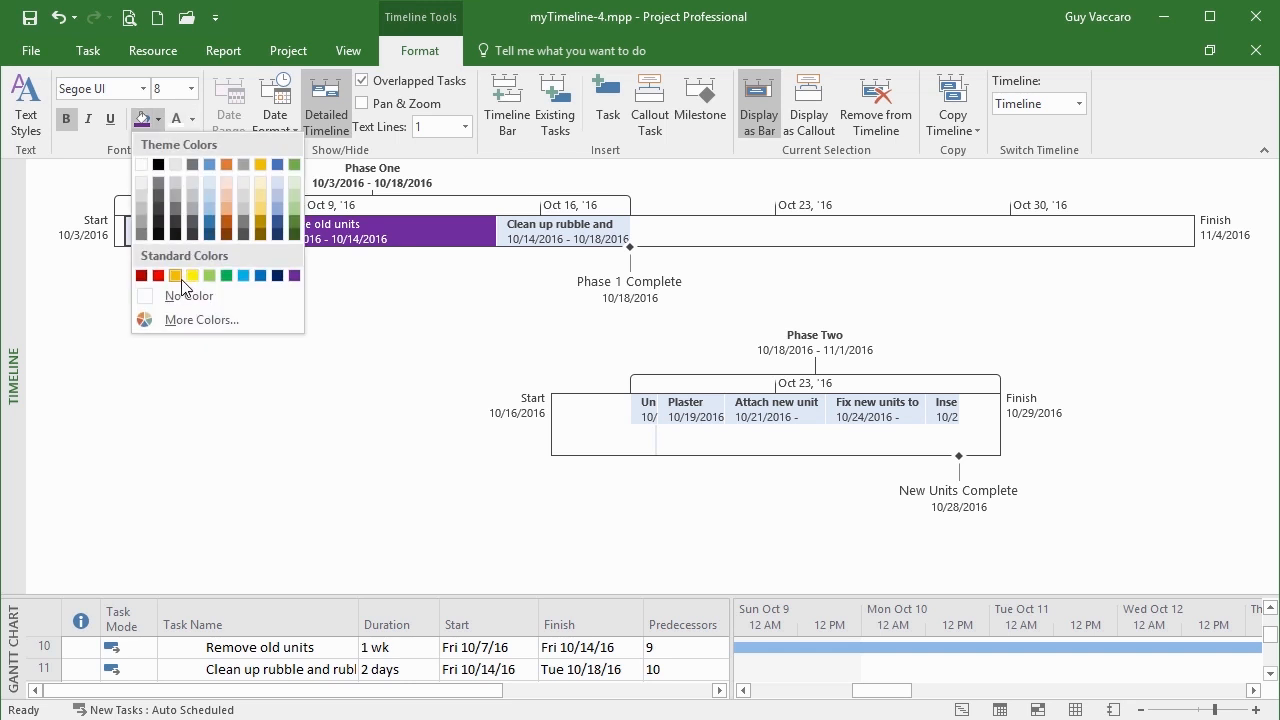
left_click(177, 278)
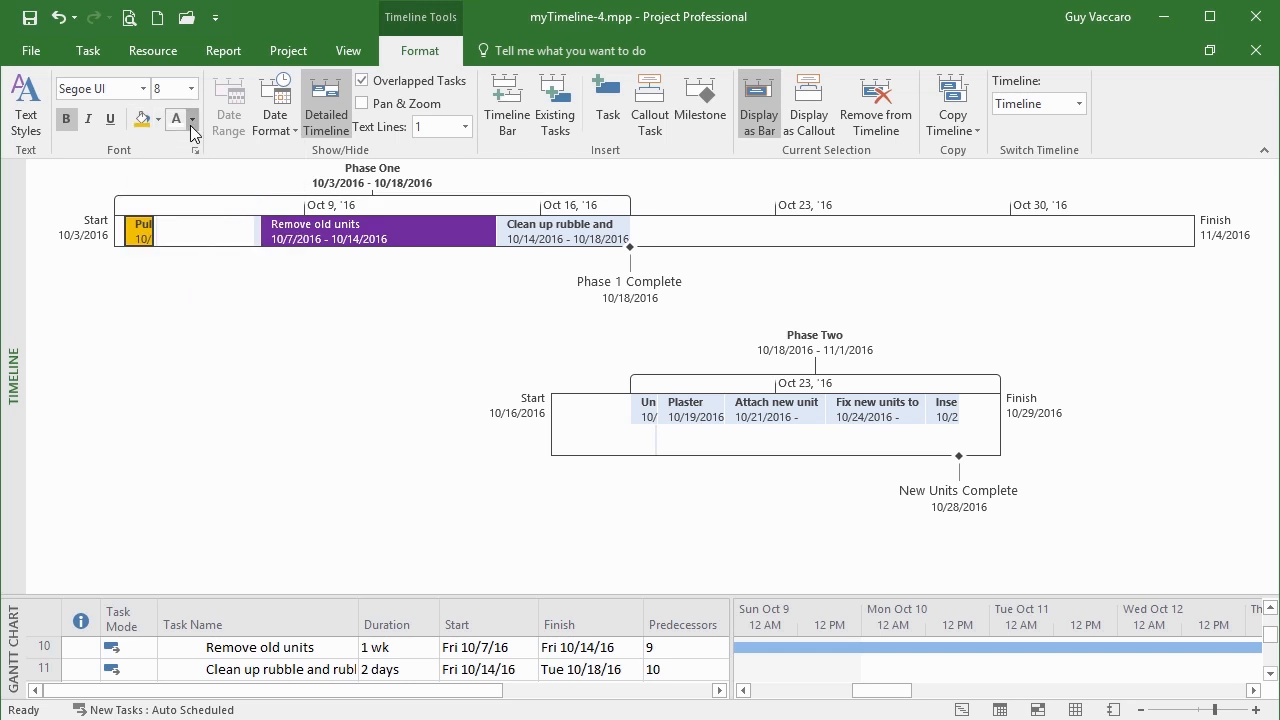
left_click(191, 124)
left_click(192, 296)
mouse_move(522, 250)
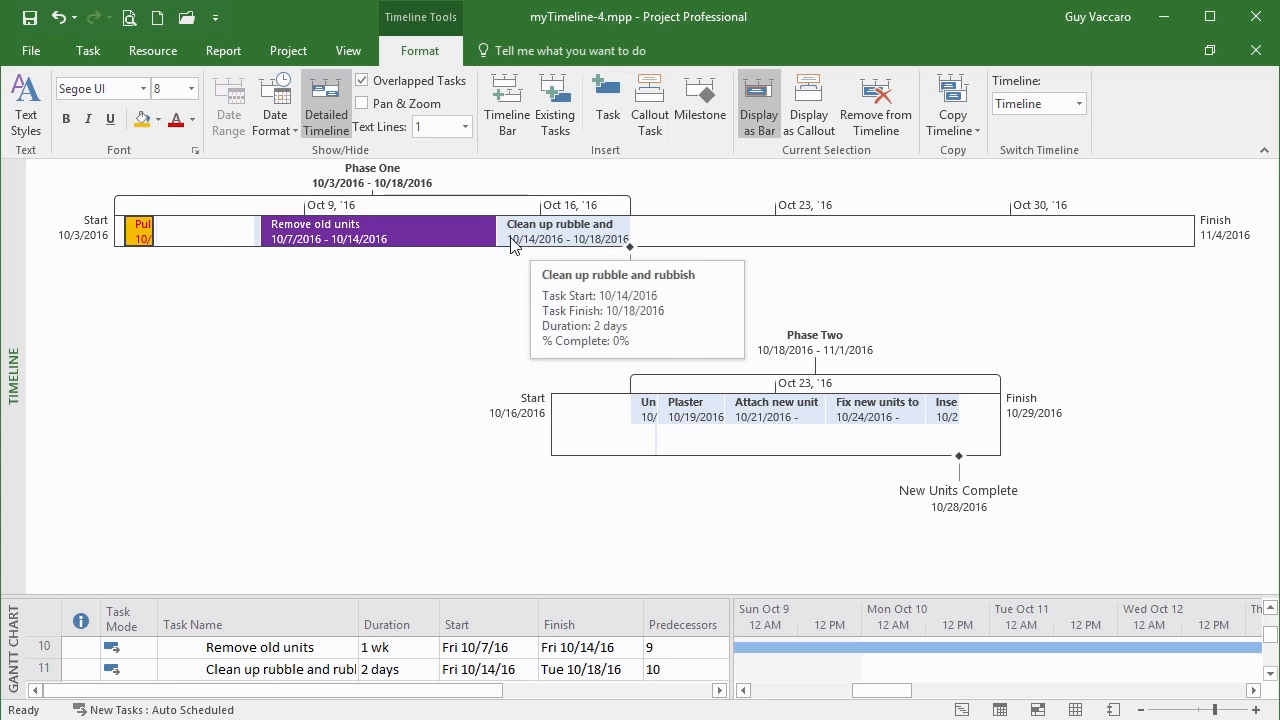
Set the Phase One callout label's font size to 16, after trying 20
left_click(381, 177)
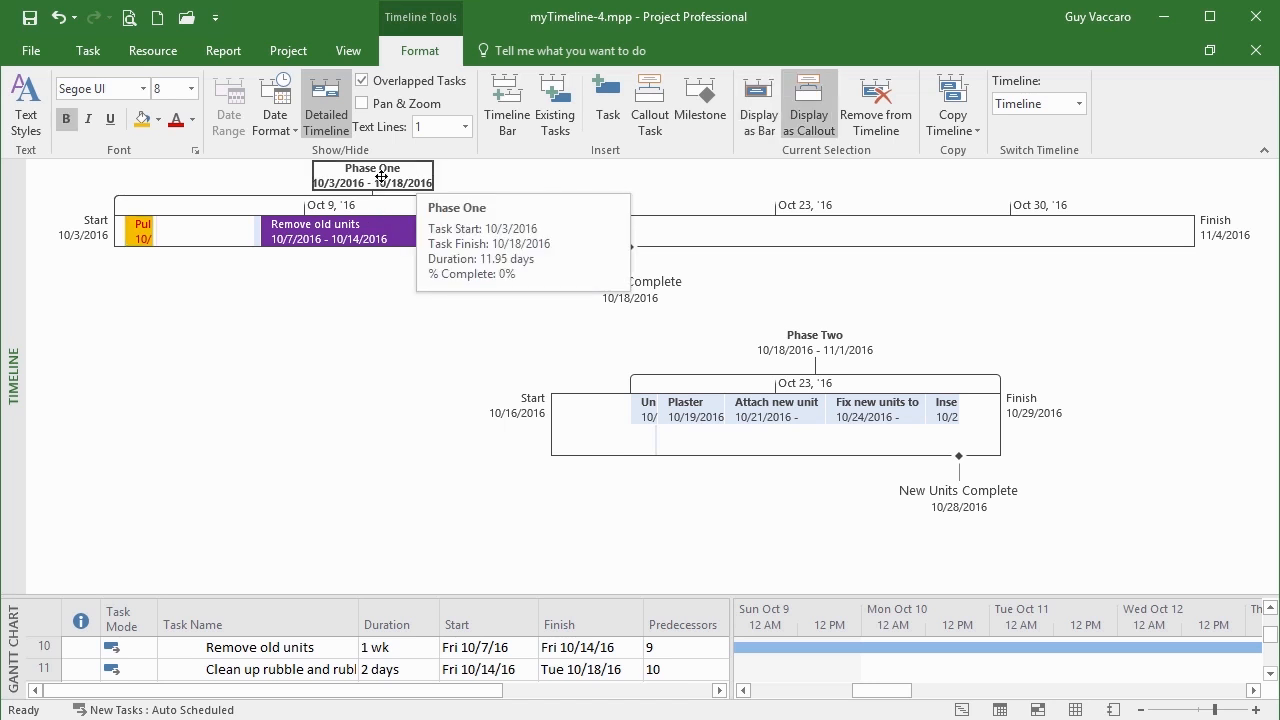
left_click(191, 88)
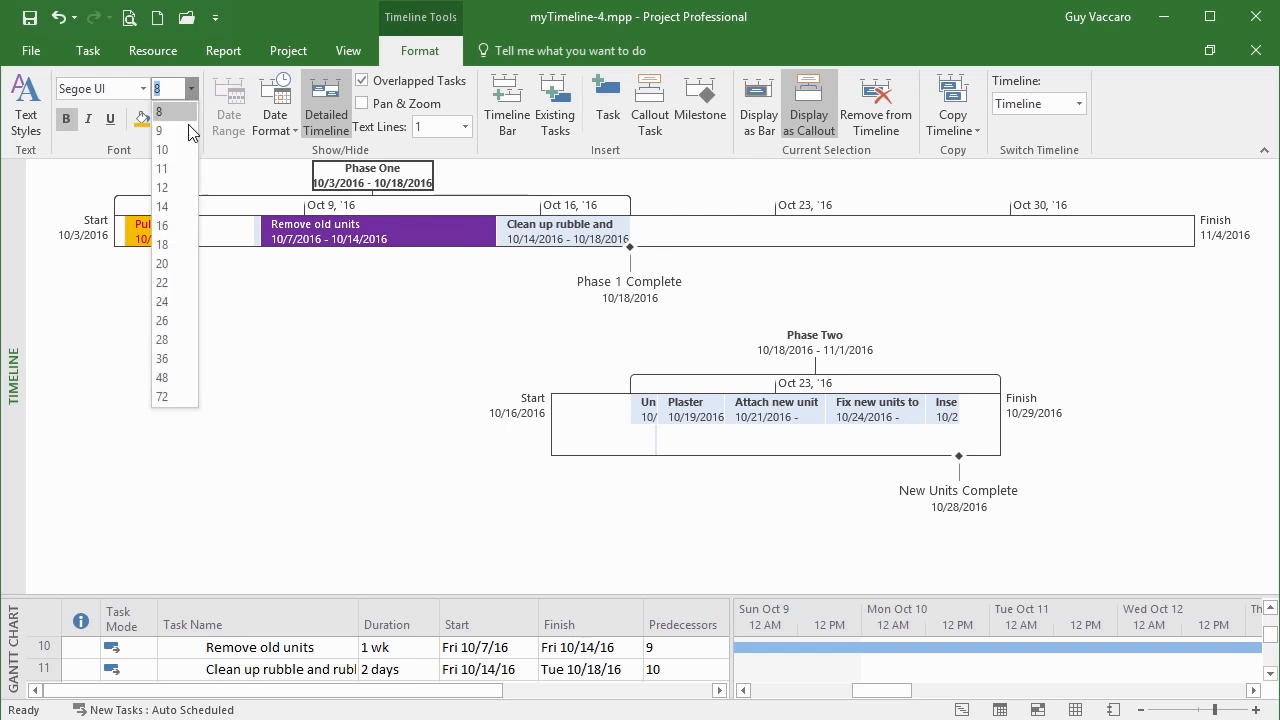
left_click(176, 263)
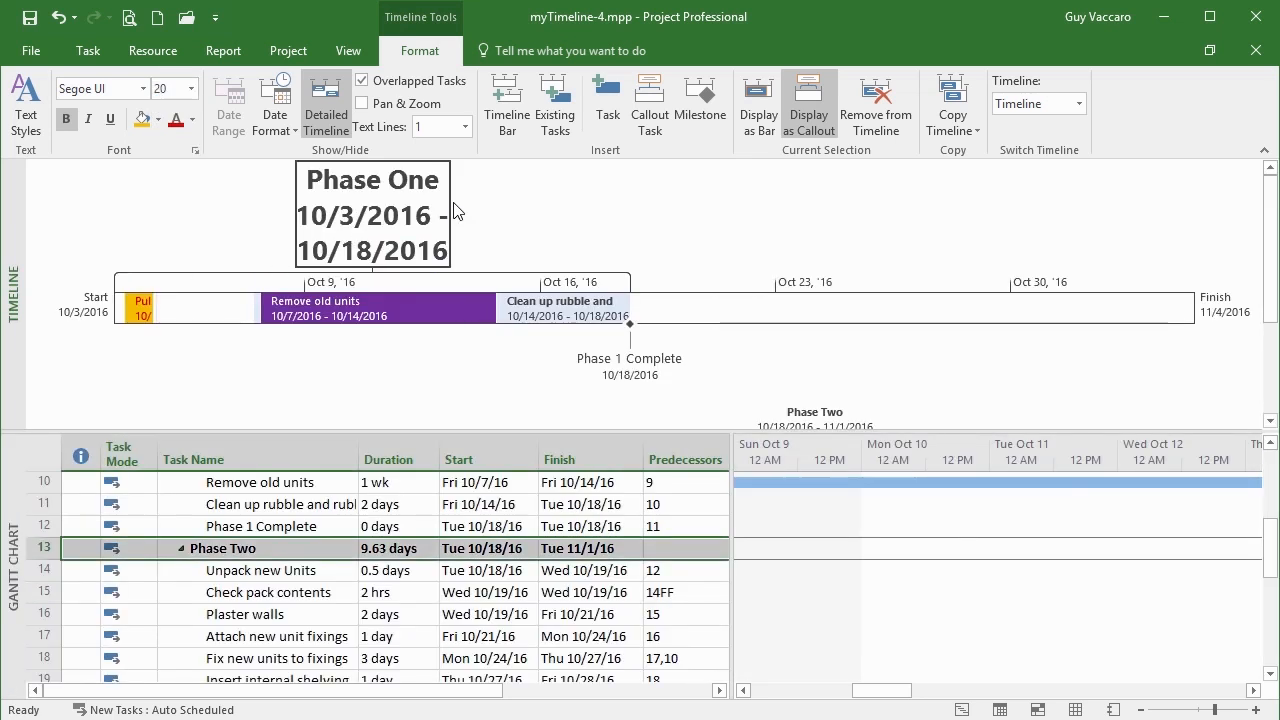
left_click(191, 94)
left_click(171, 224)
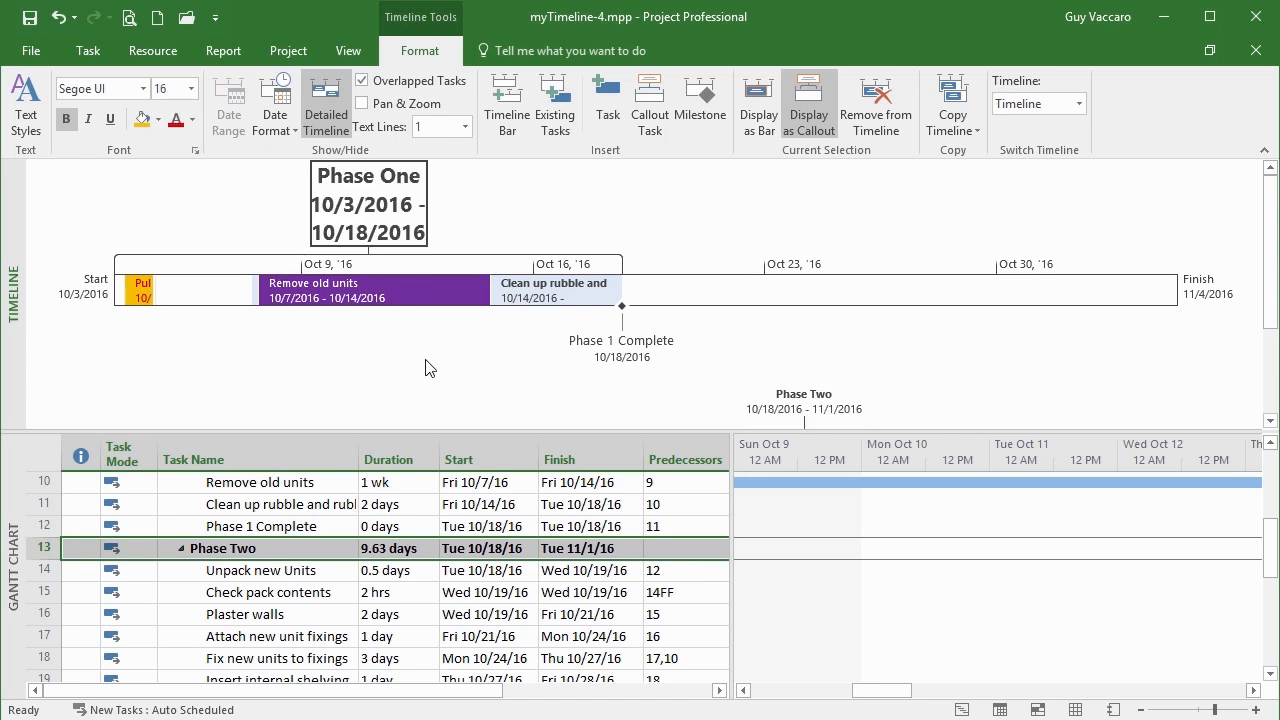
Enlarge the timeline area to reveal Phase Two and select the Plaster and Attach new unit bars
left_click_drag(451, 430, 465, 532)
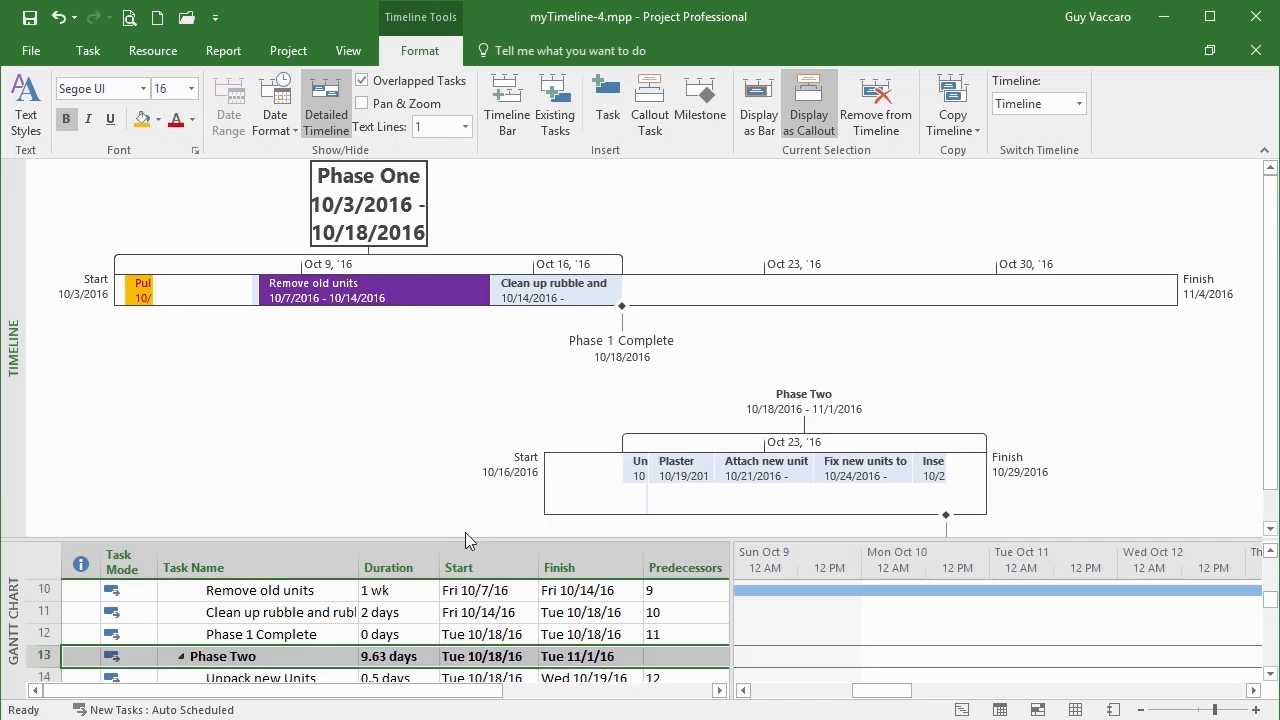
left_click(705, 483)
left_click(750, 486, "ctrl")
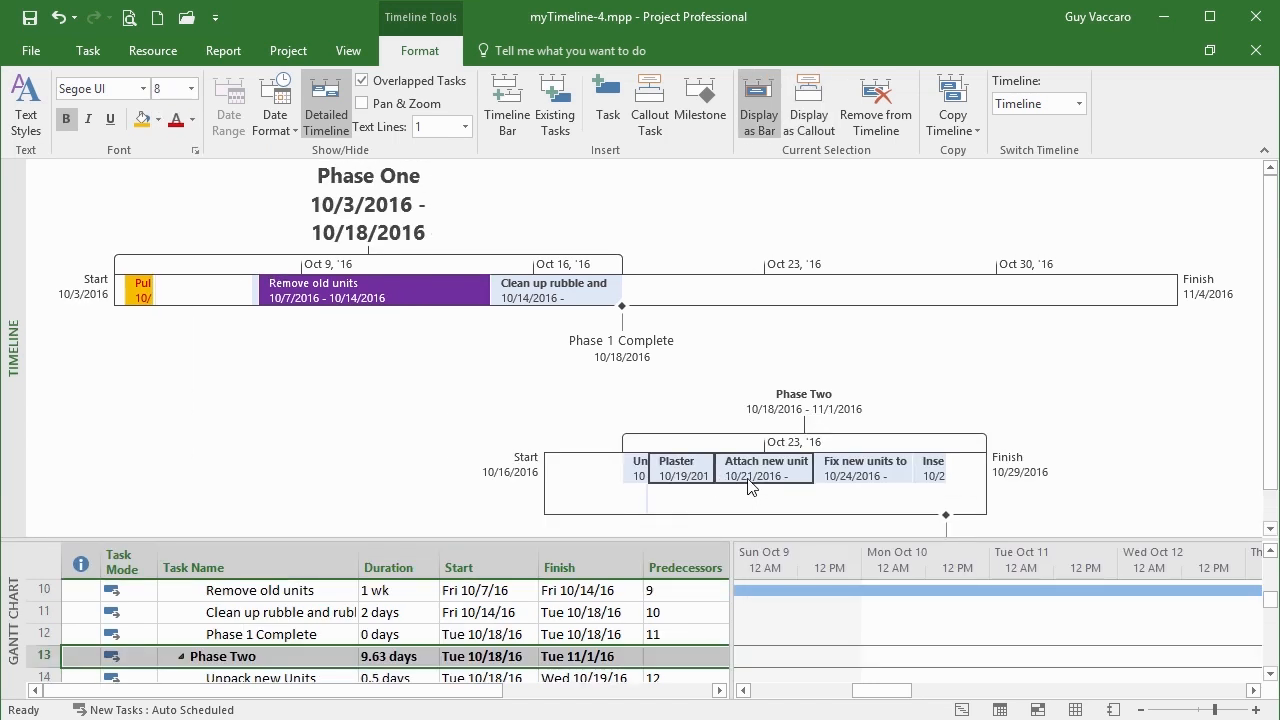
Make the Phase Two callout, Plaster and Fix new units to labels italic, not bold
left_click(848, 476, "ctrl")
left_click(930, 476, "ctrl")
left_click(812, 397)
left_click(772, 470, "ctrl")
left_click(929, 474, "ctrl")
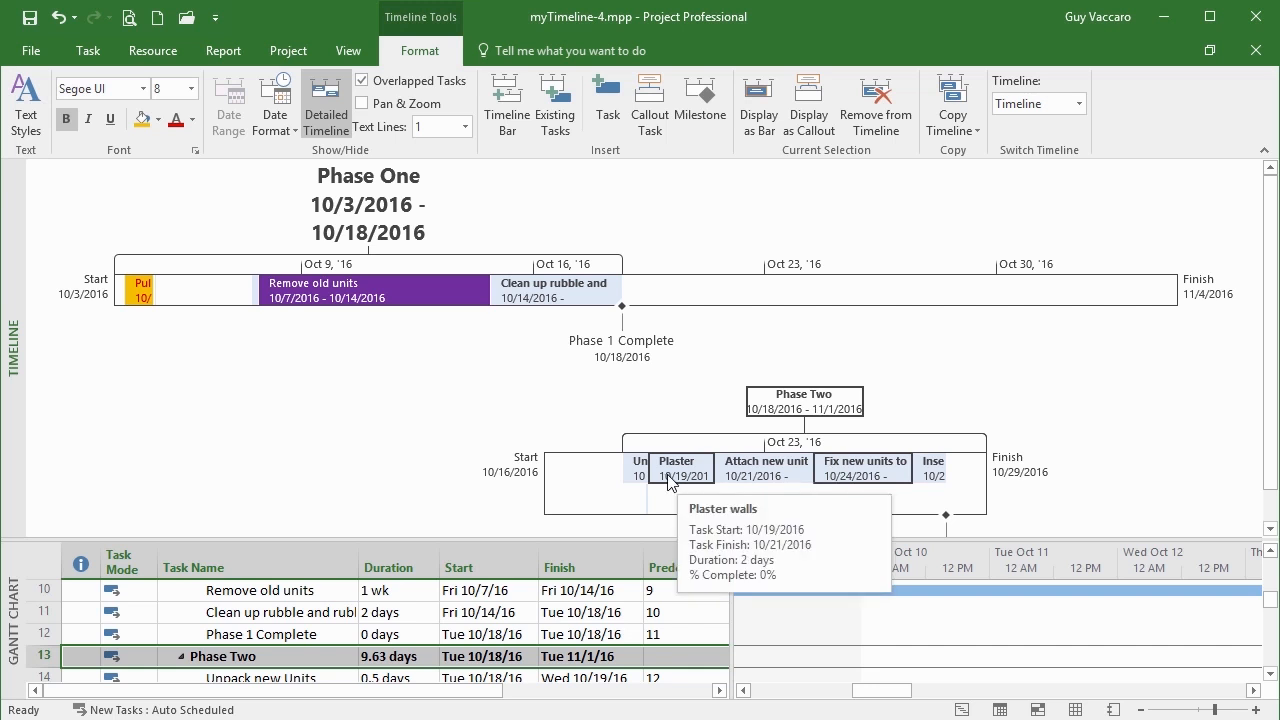
left_click(84, 125)
left_click(62, 122)
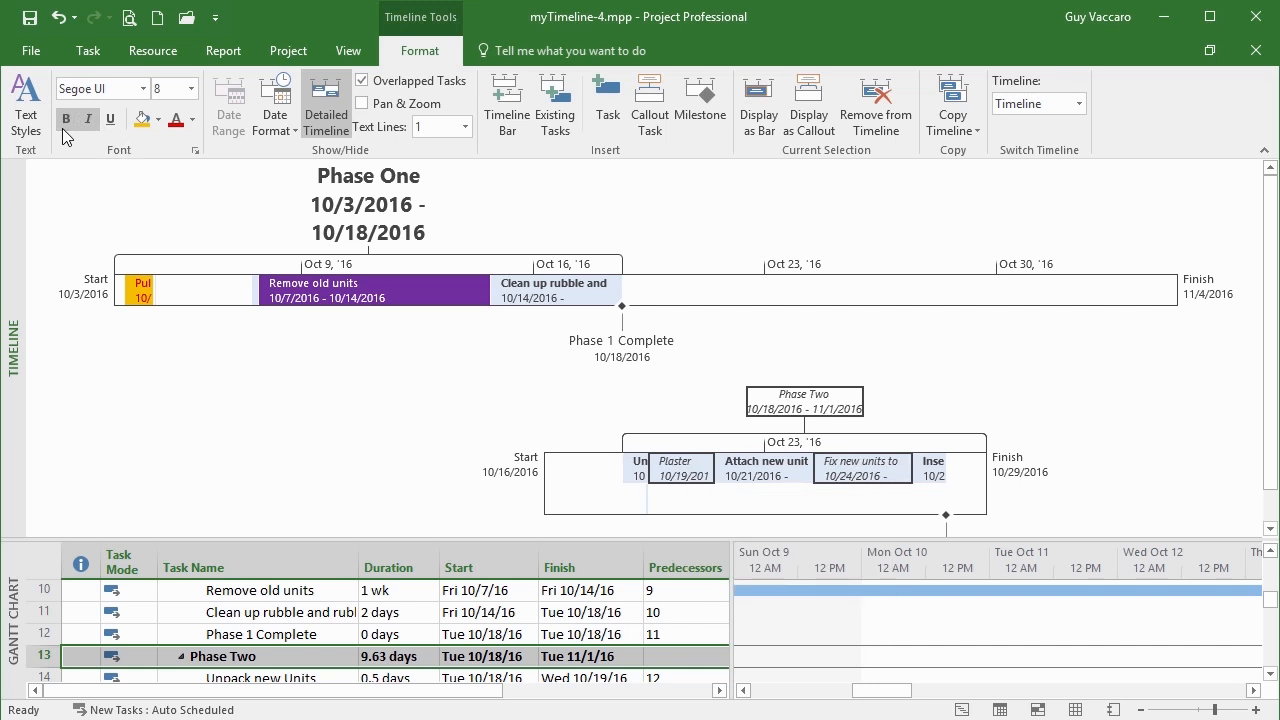
Select the Unpack new Units, Plaster and Fix new units to bars, then clear the selection
left_click(633, 467)
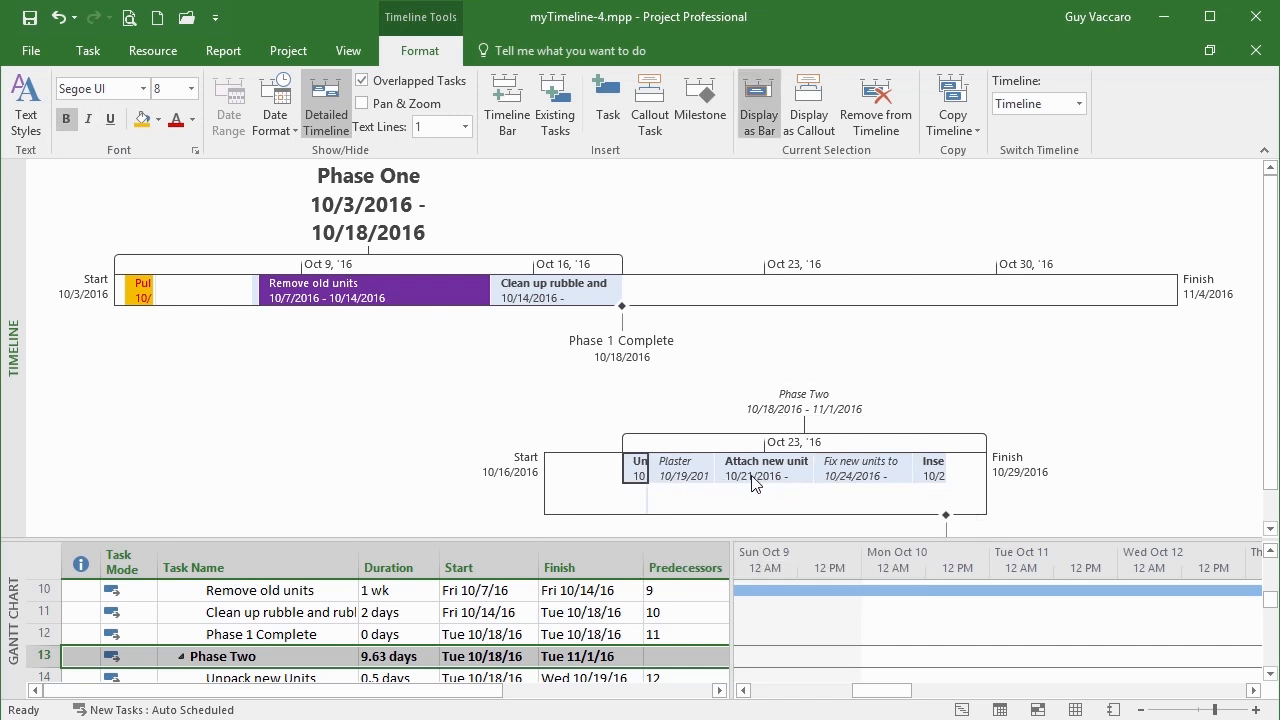
left_click(686, 476, "ctrl")
left_click(835, 470, "ctrl")
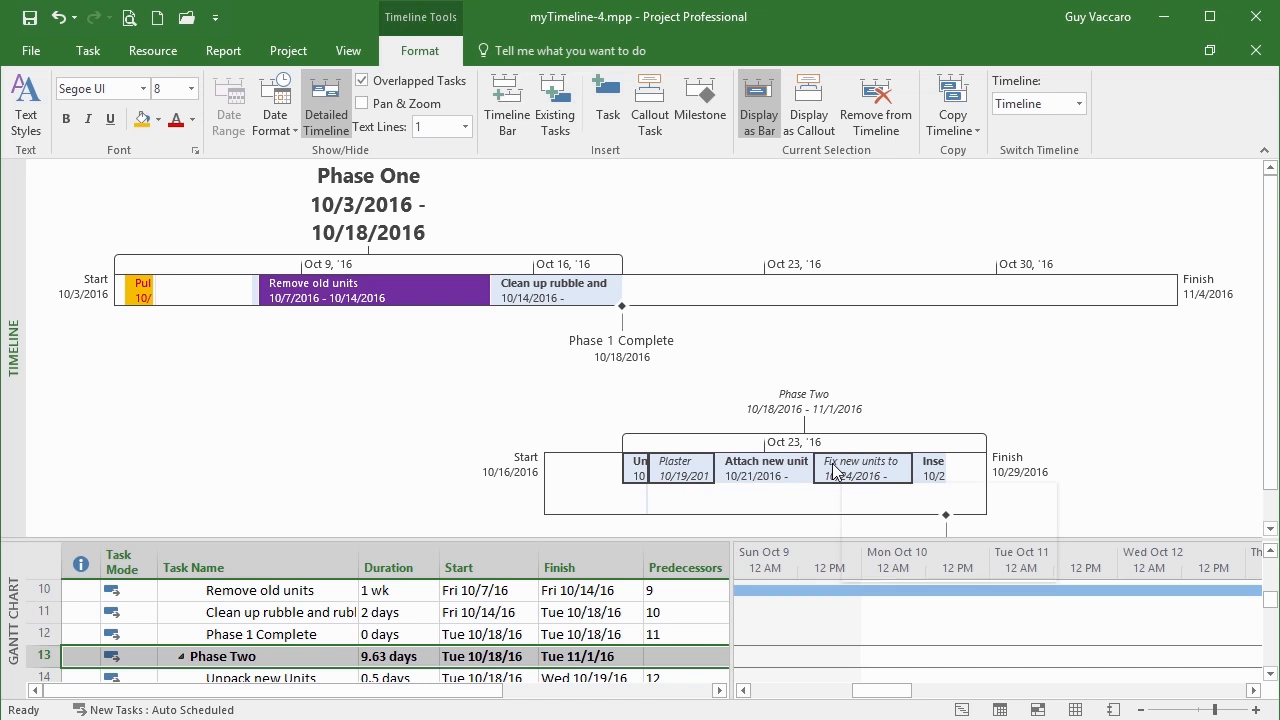
left_click(893, 301)
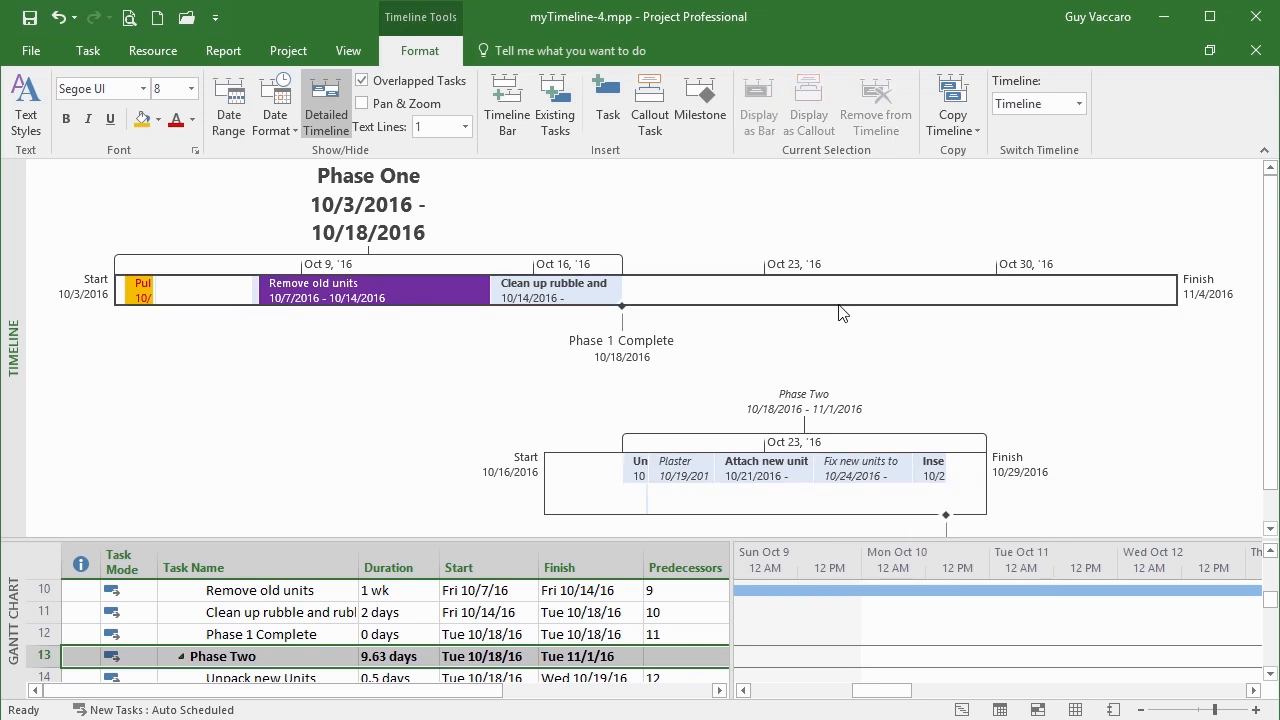
Give both timeline bars a grey theme background fill
left_click(158, 120)
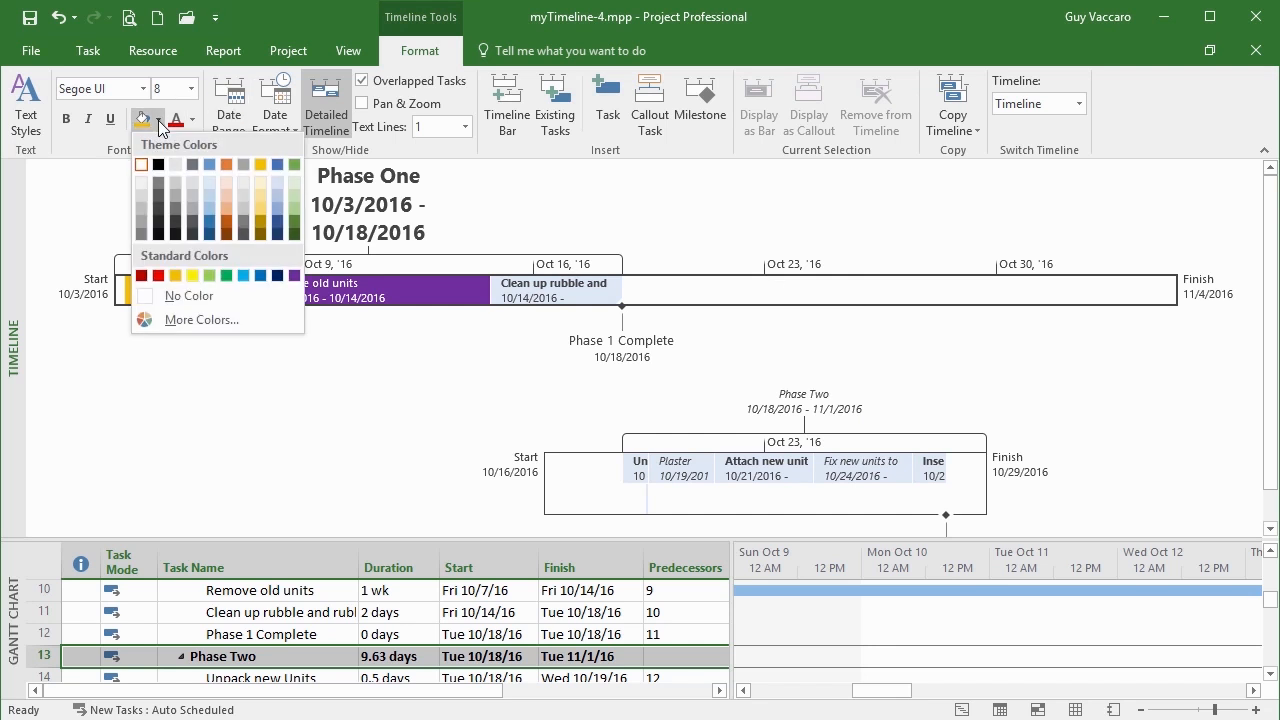
left_click(142, 209)
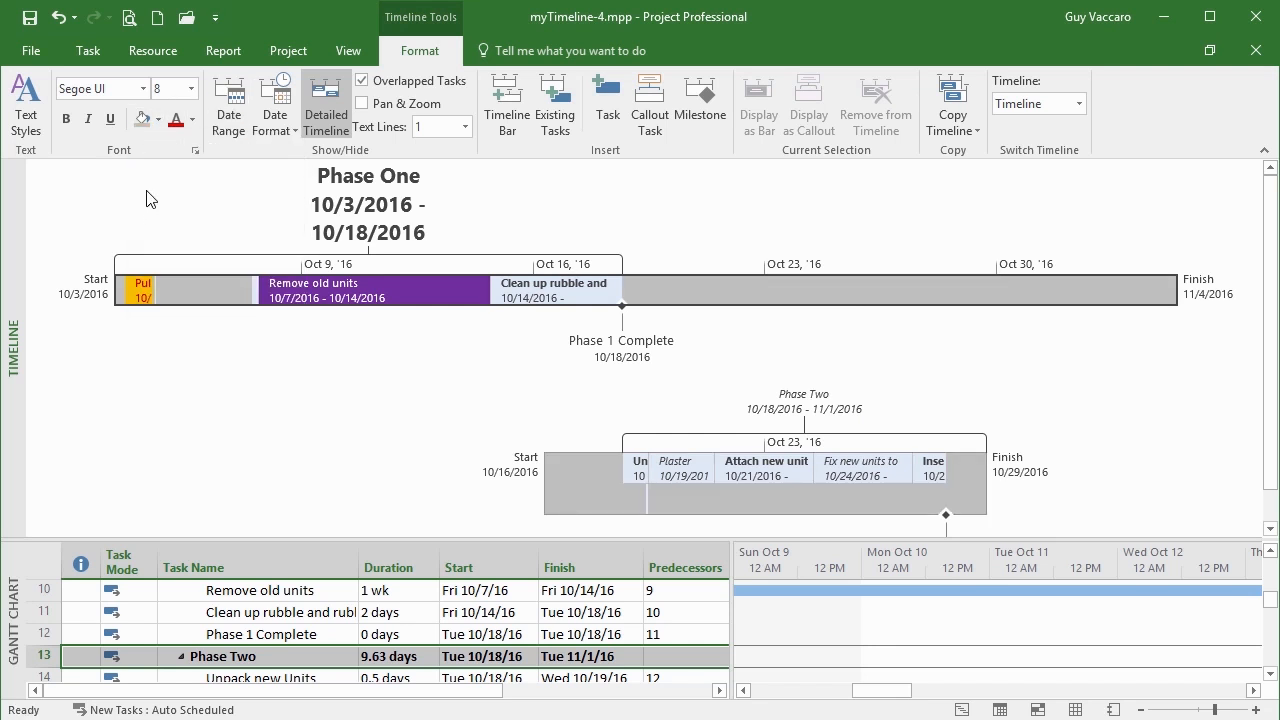
left_click(979, 464)
left_click(27, 110)
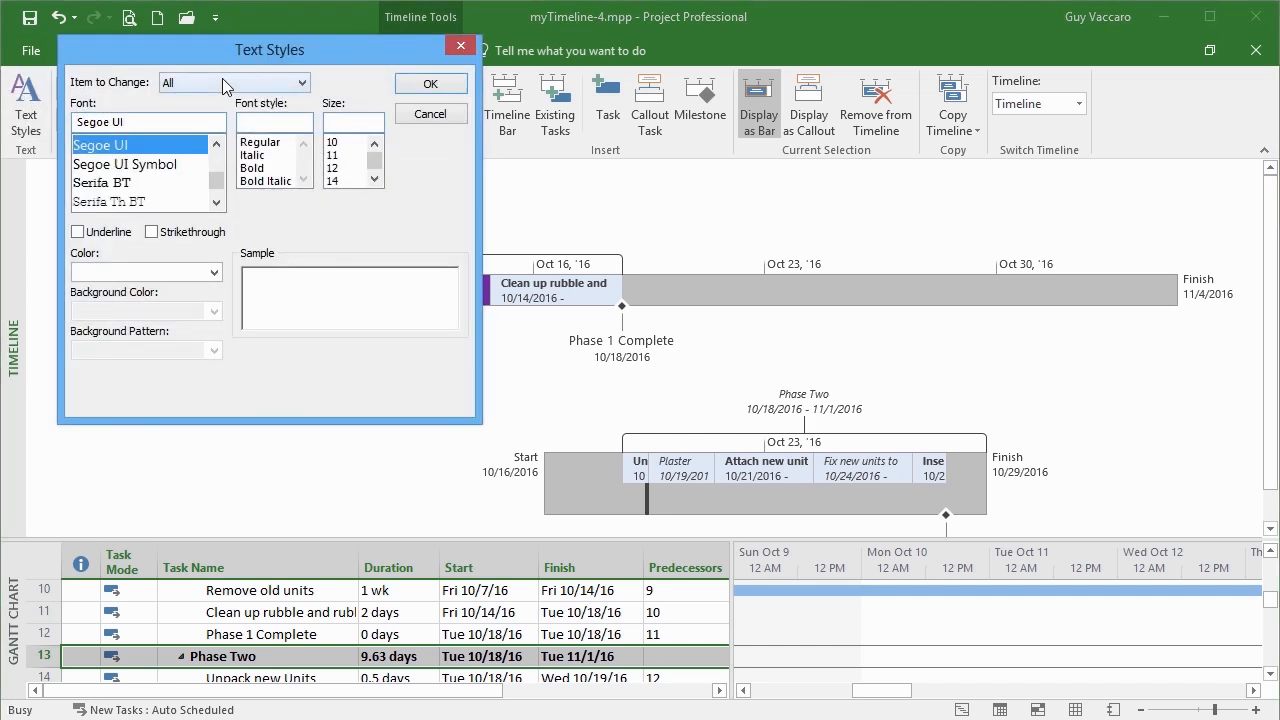
Style callout task names as dark green, italic GoudyOlSt BT at size 10
left_click(299, 85)
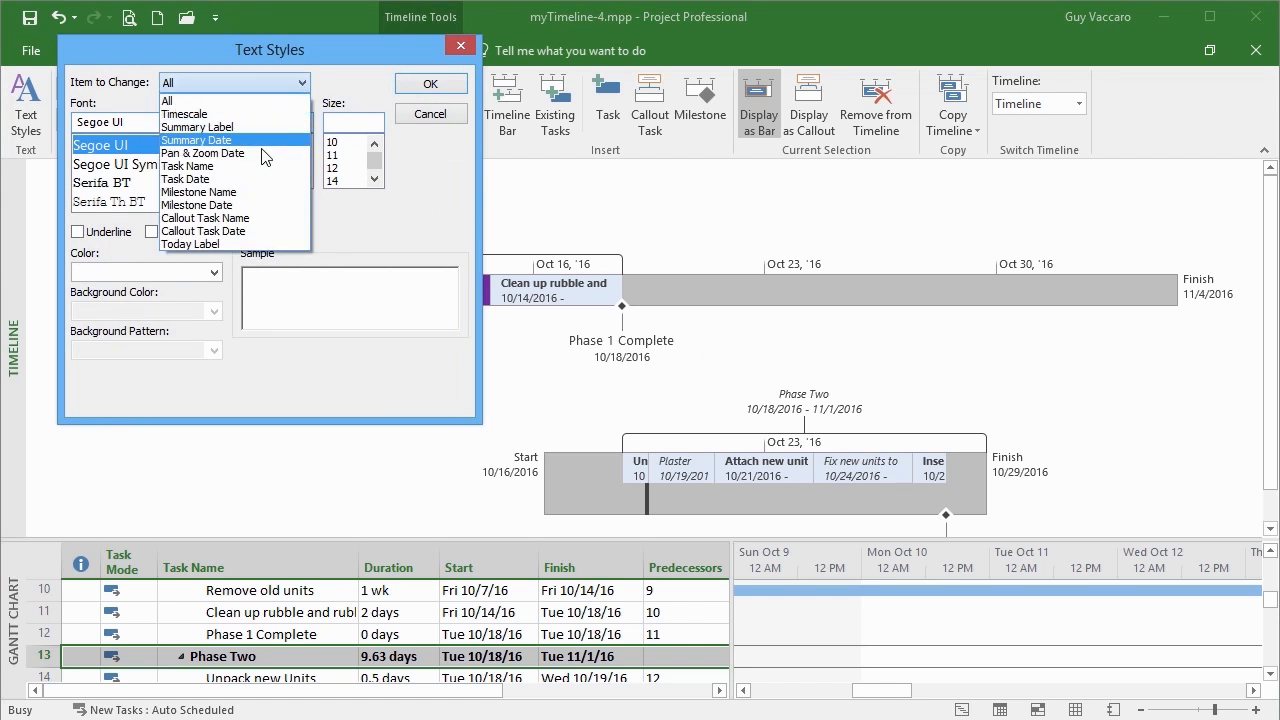
left_click(224, 218)
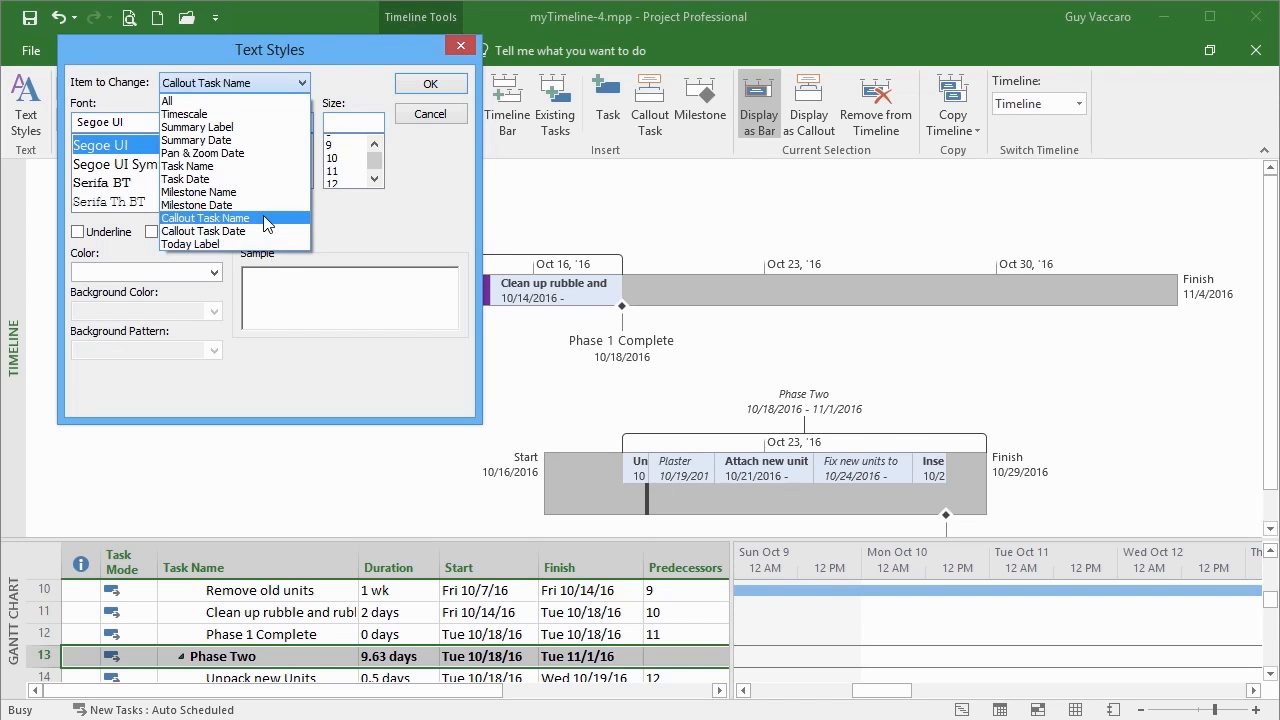
left_click_drag(216, 182, 224, 176)
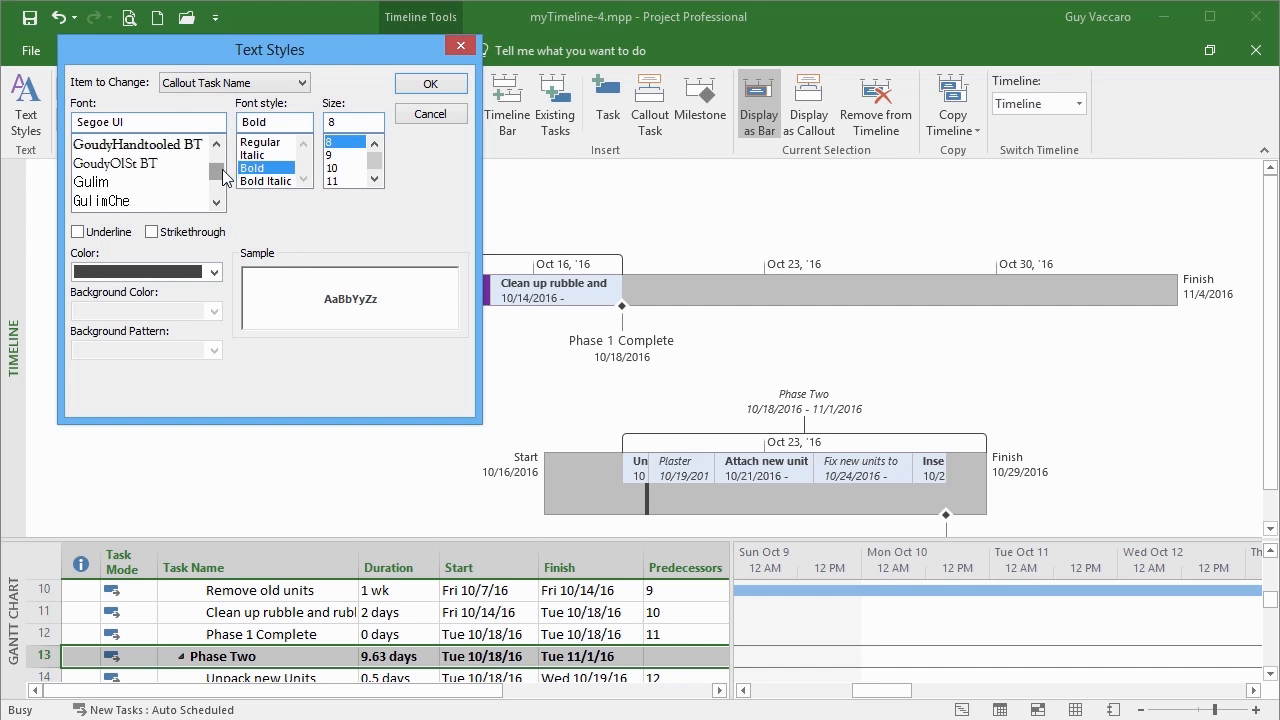
left_click(99, 166)
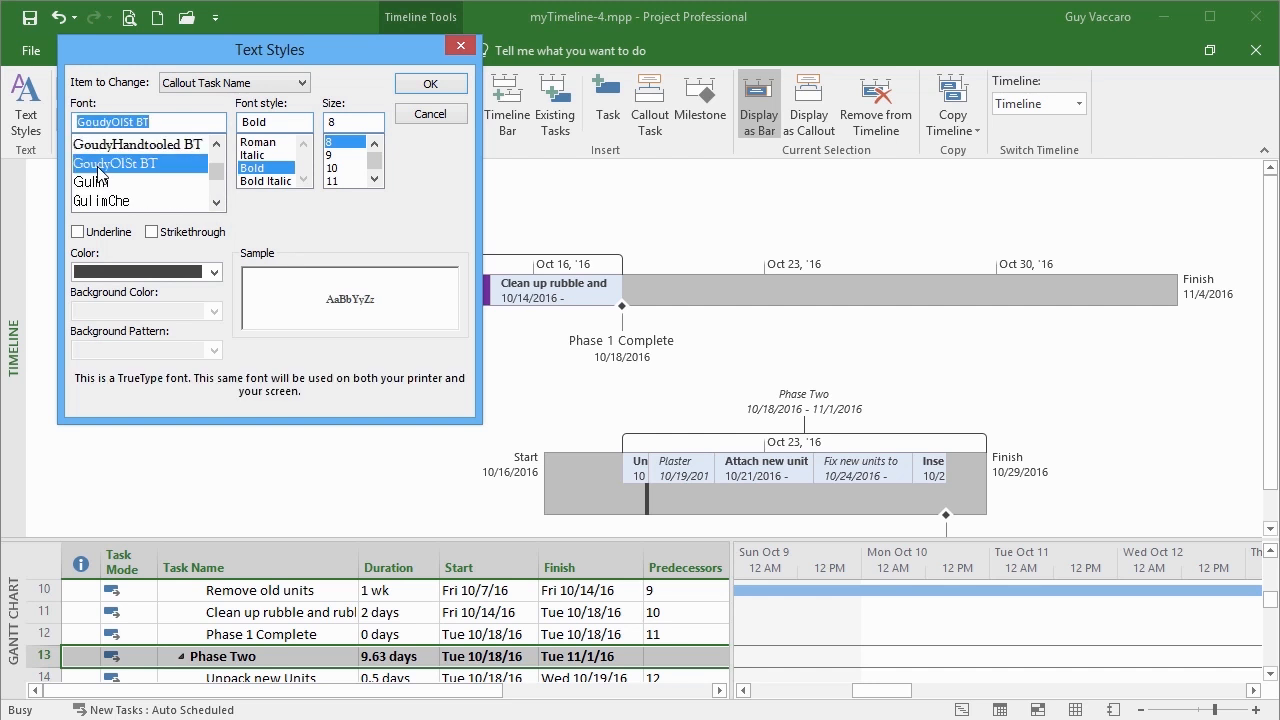
left_click(345, 168)
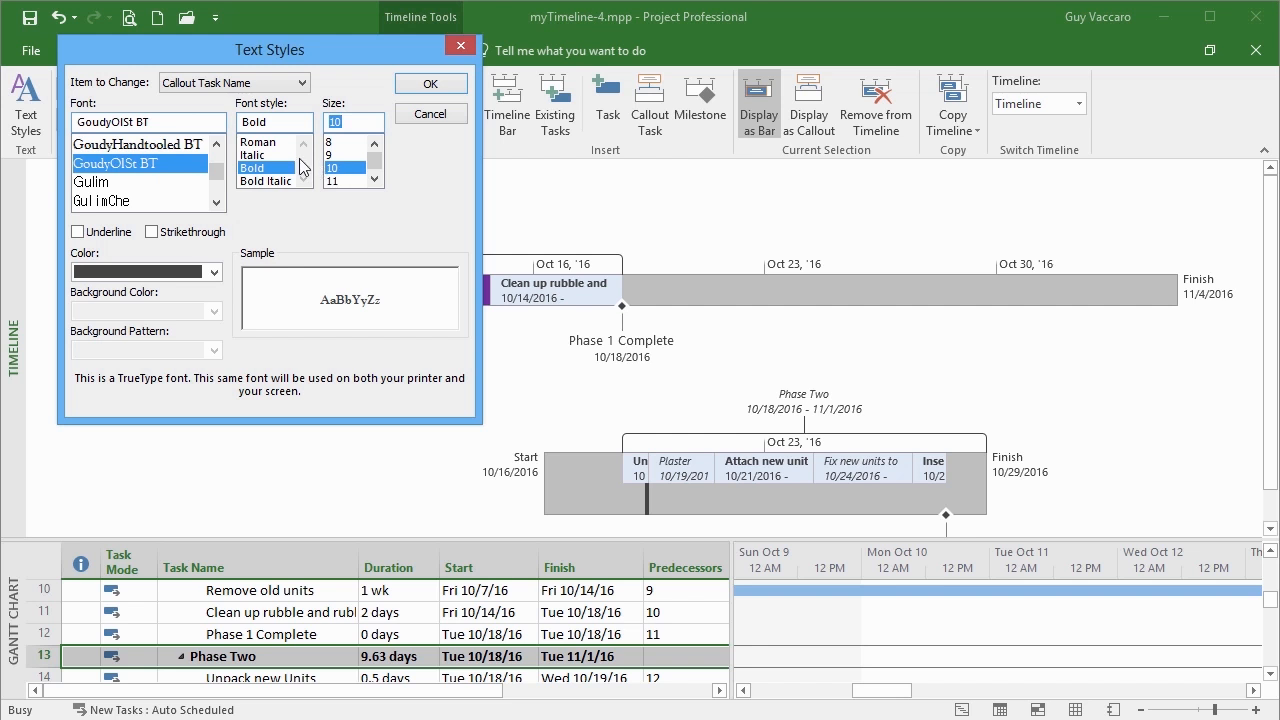
left_click(268, 155)
left_click(214, 272)
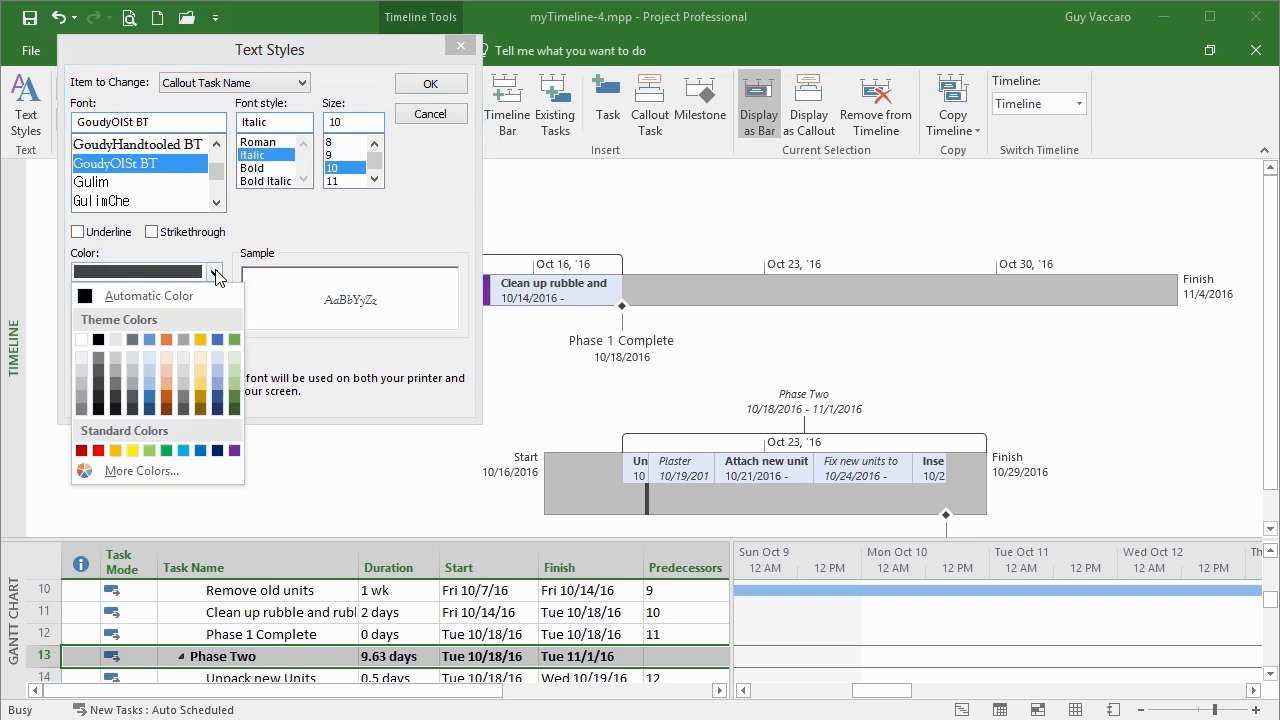
left_click(231, 398)
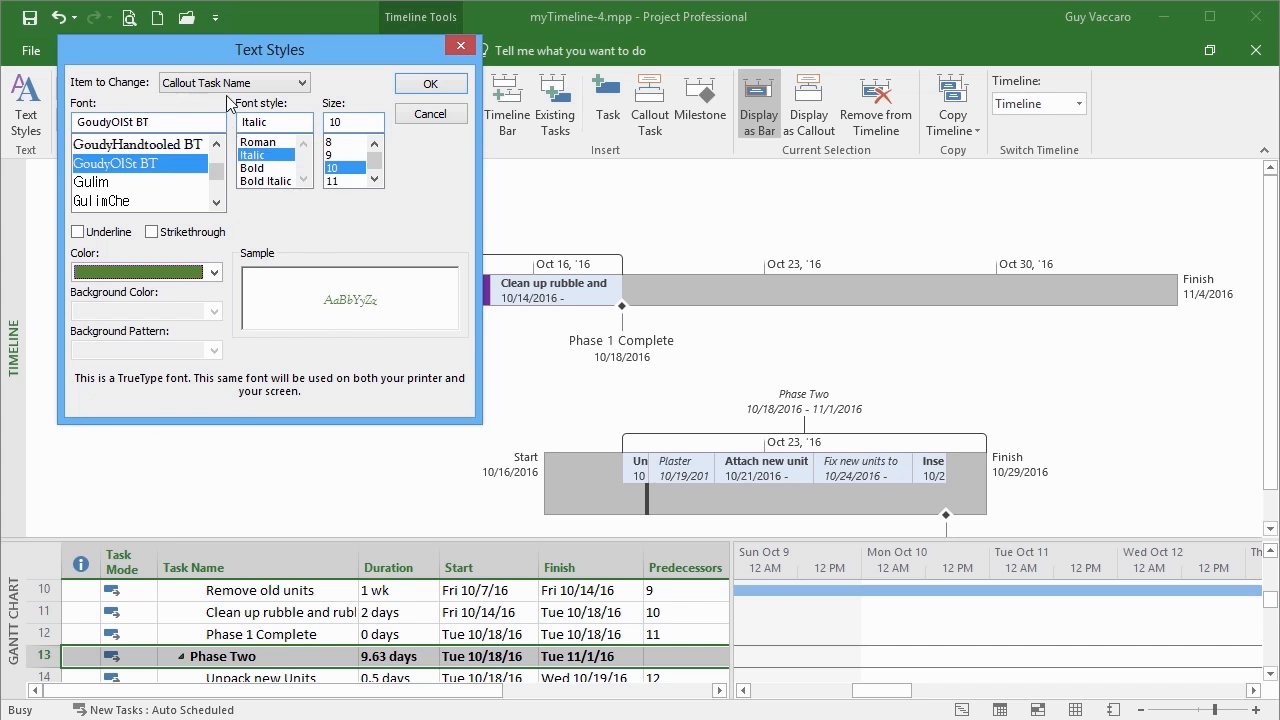
left_click(430, 85)
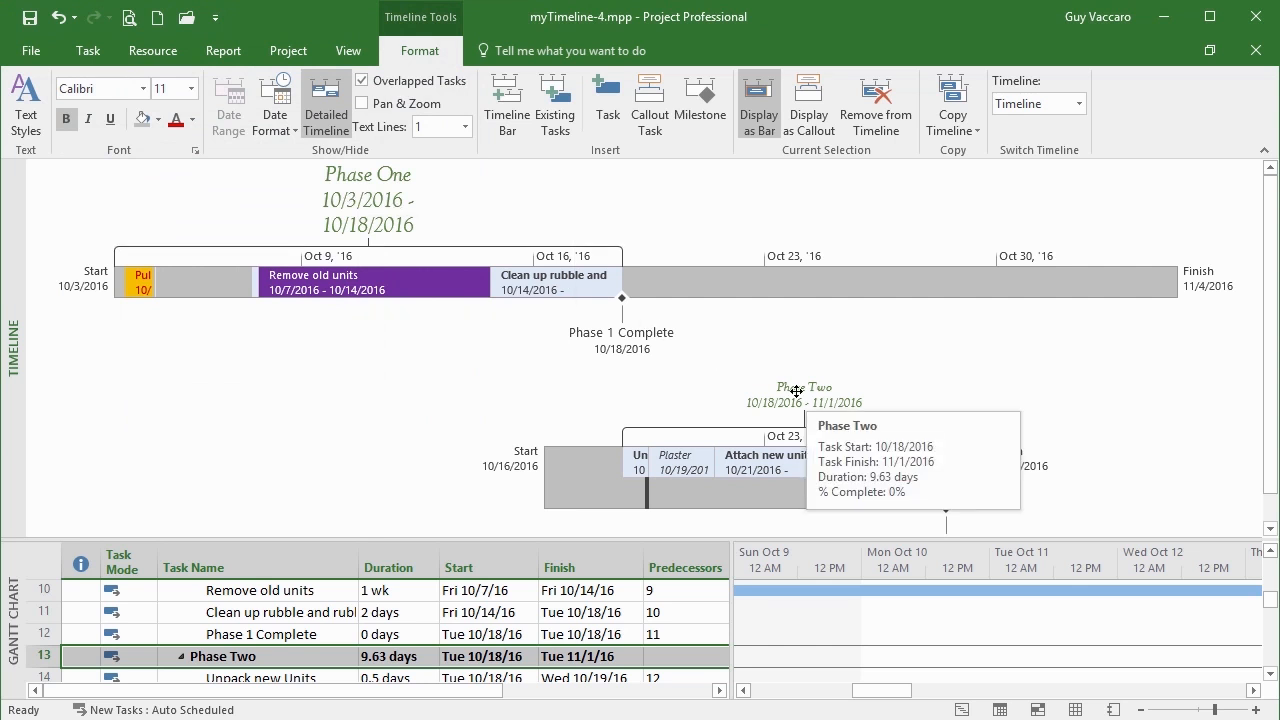
Select the Phase One callout above the first timeline bar
left_click(365, 203)
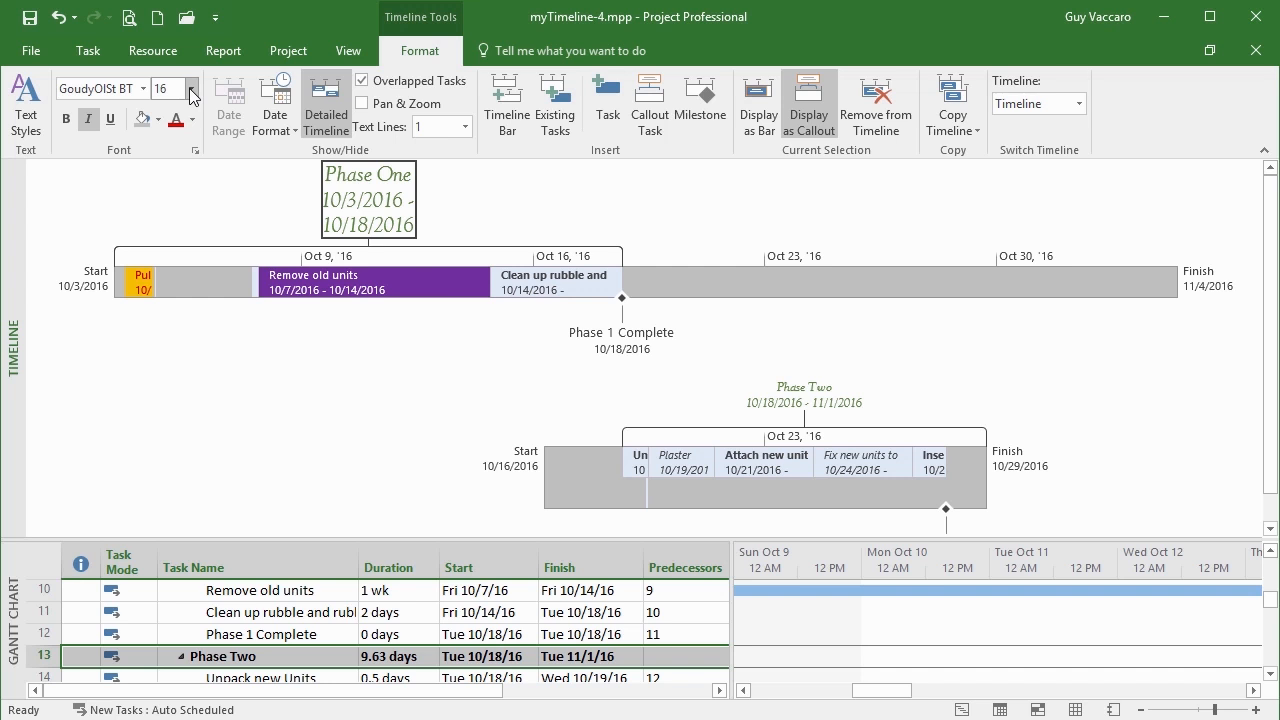
Set the text style for All timeline items to Garamond, size 10
left_click(27, 119)
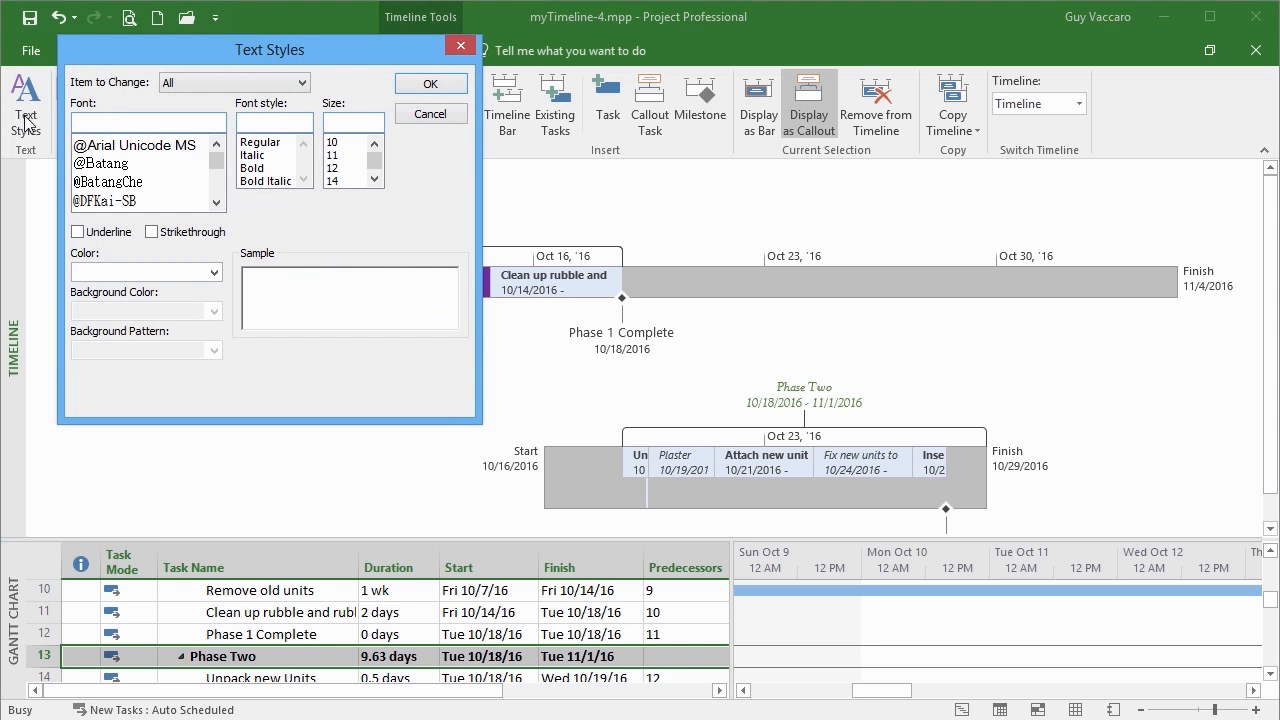
left_click(300, 83)
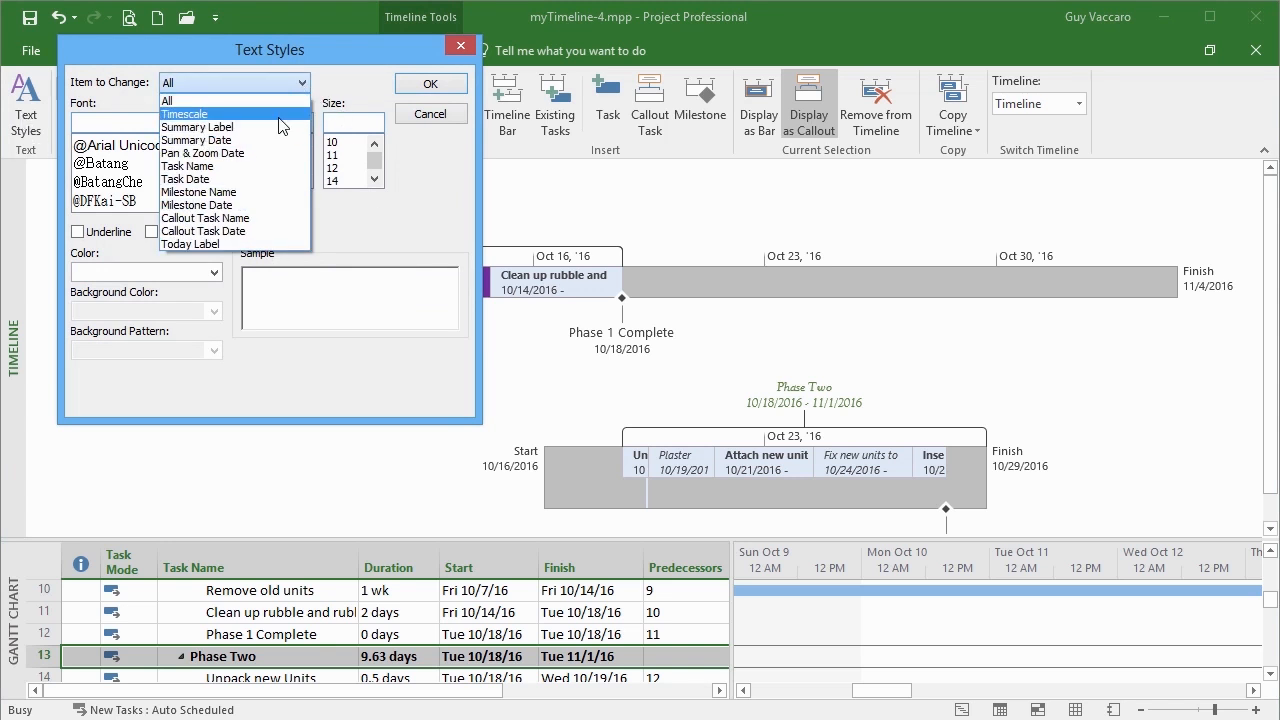
left_click(283, 101)
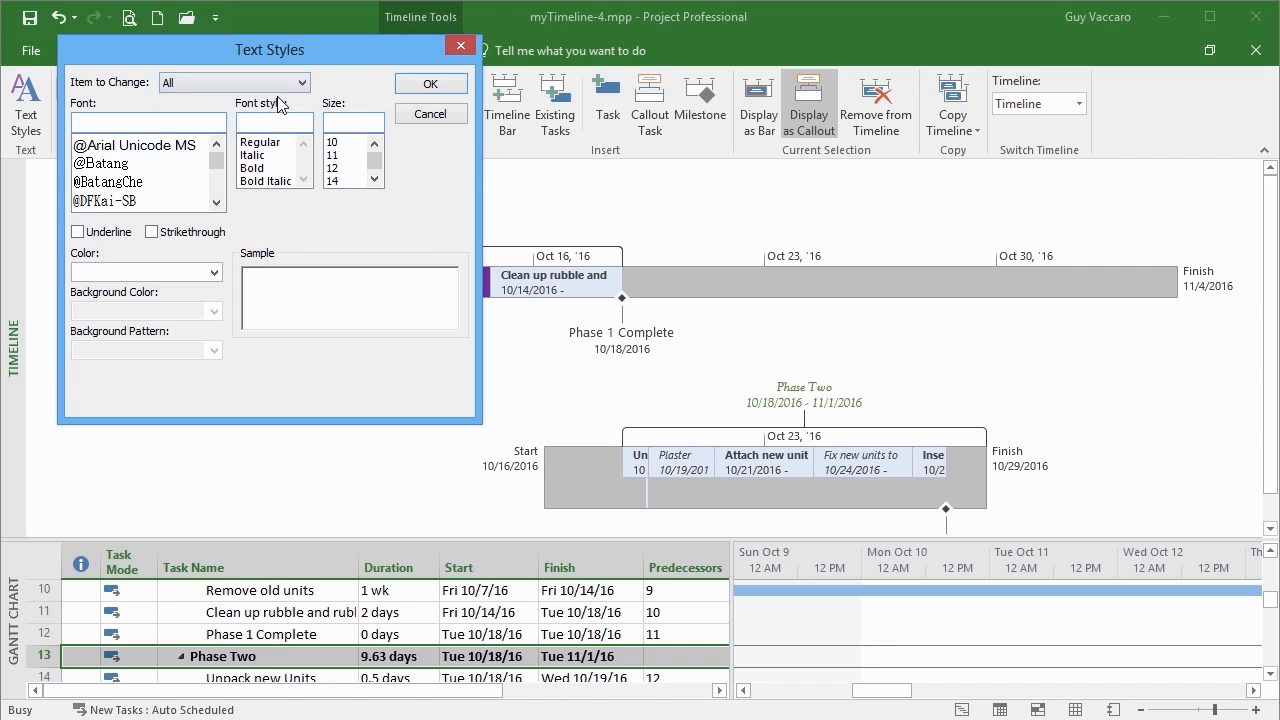
left_click_drag(220, 162, 220, 171)
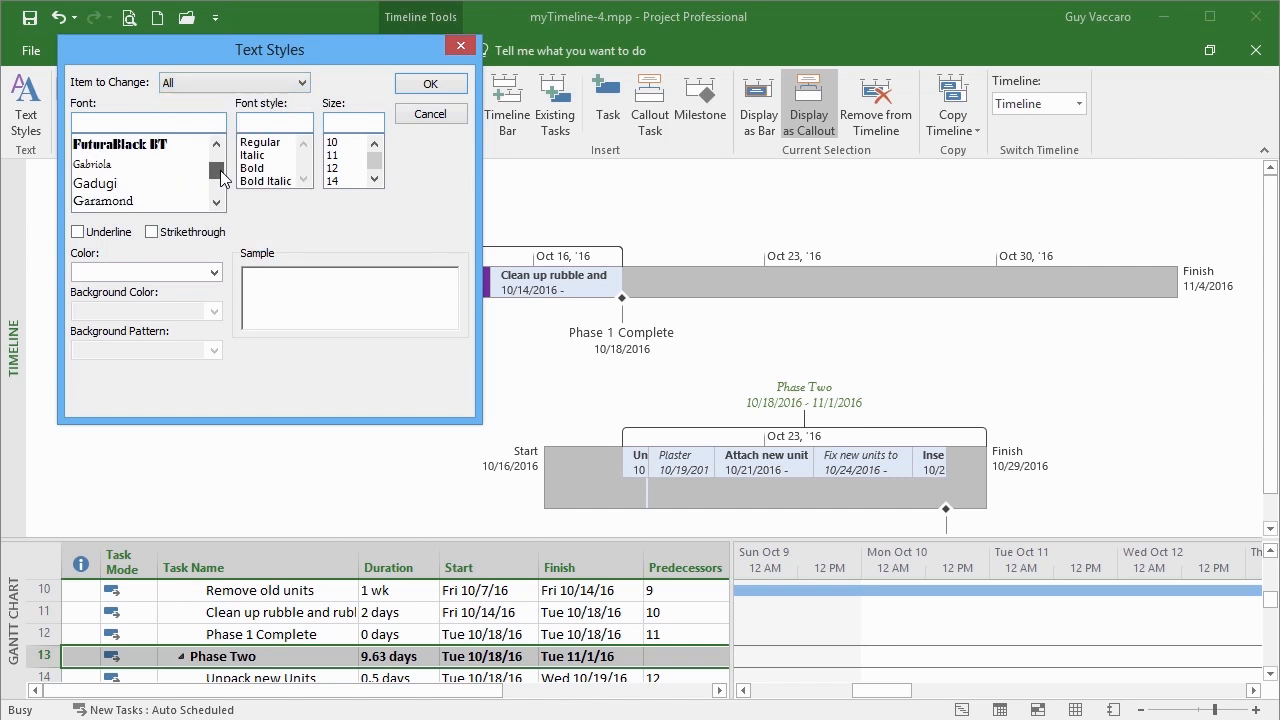
left_click(104, 201)
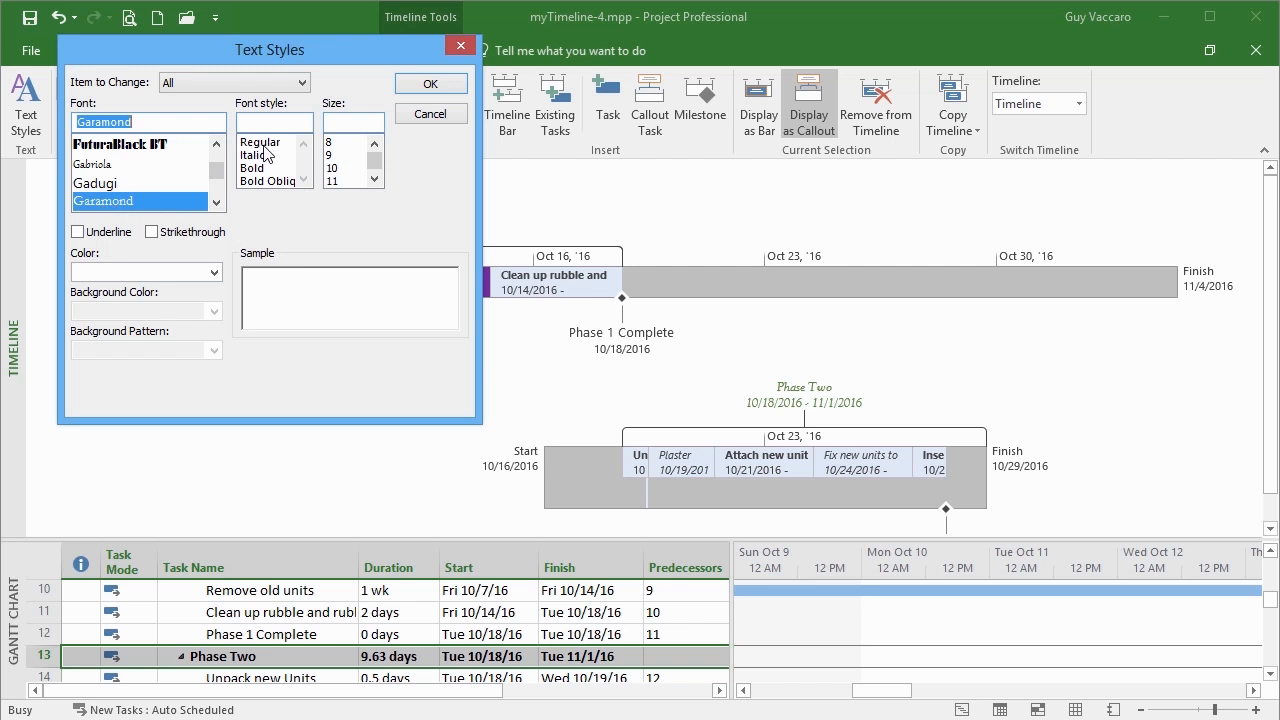
left_click(346, 166)
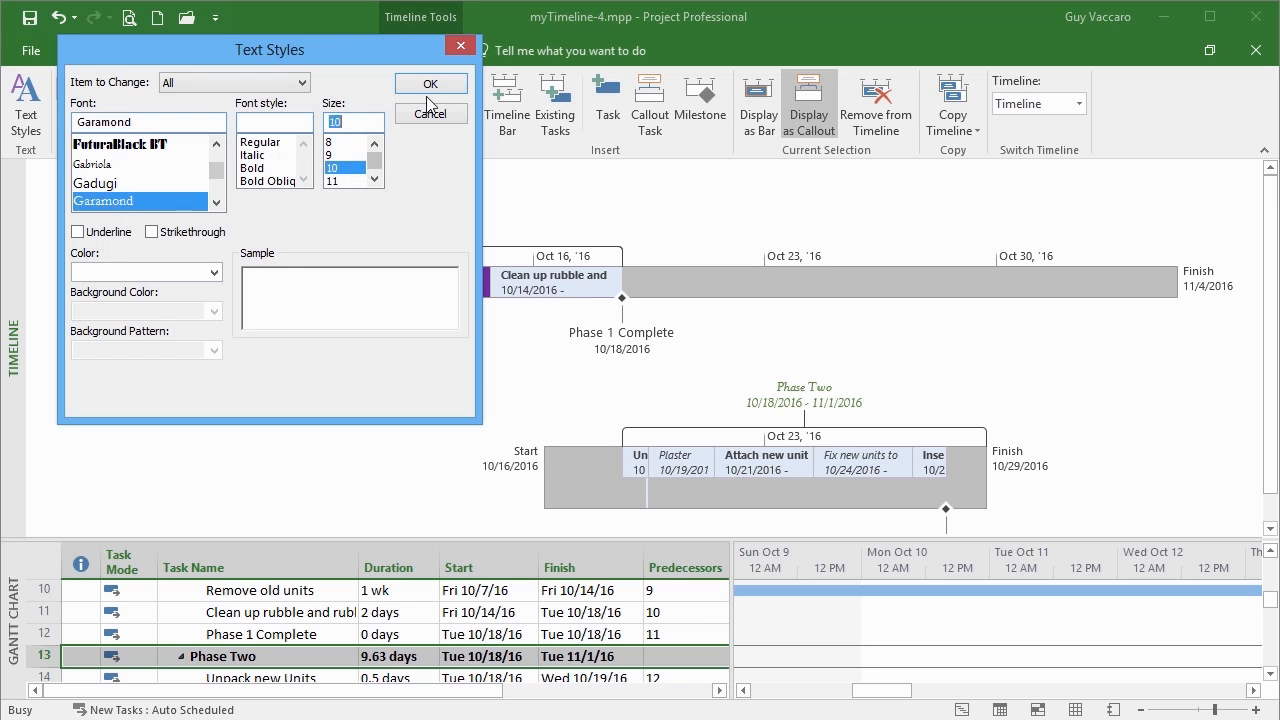
left_click(428, 84)
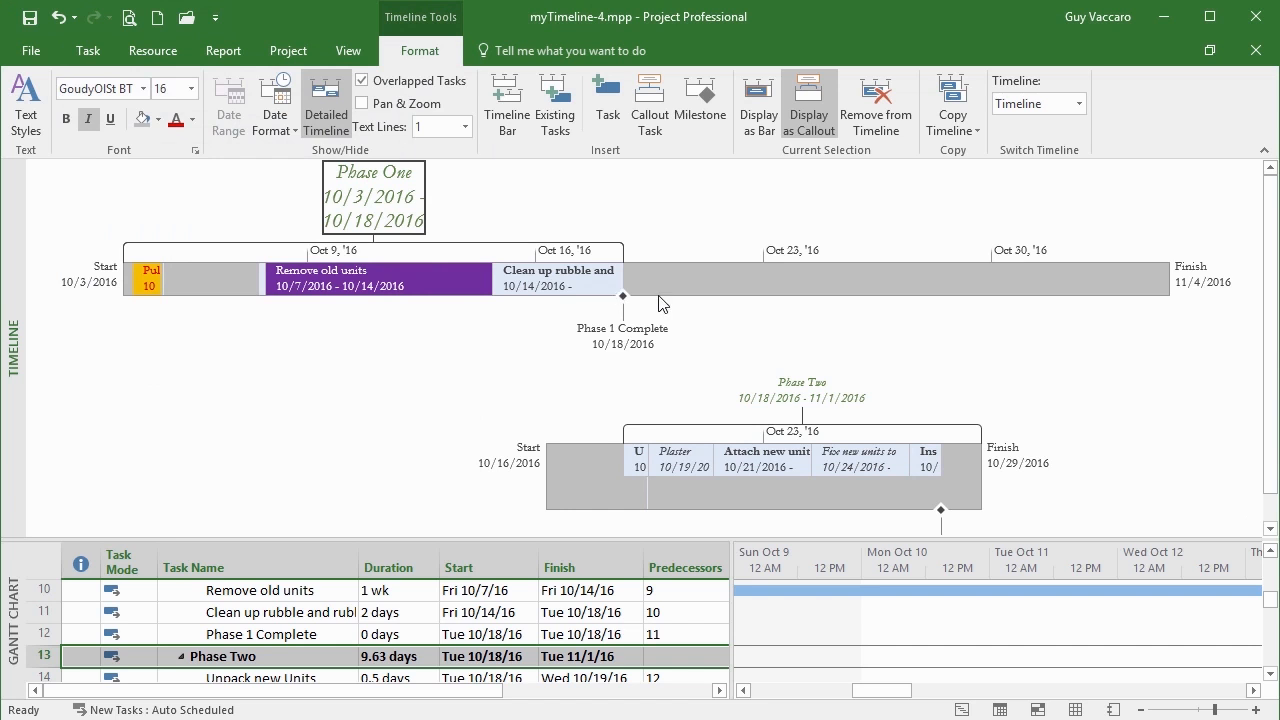
Change the Phase One callout text to Garamond at size 10
mouse_move(868, 476)
mouse_move(383, 204)
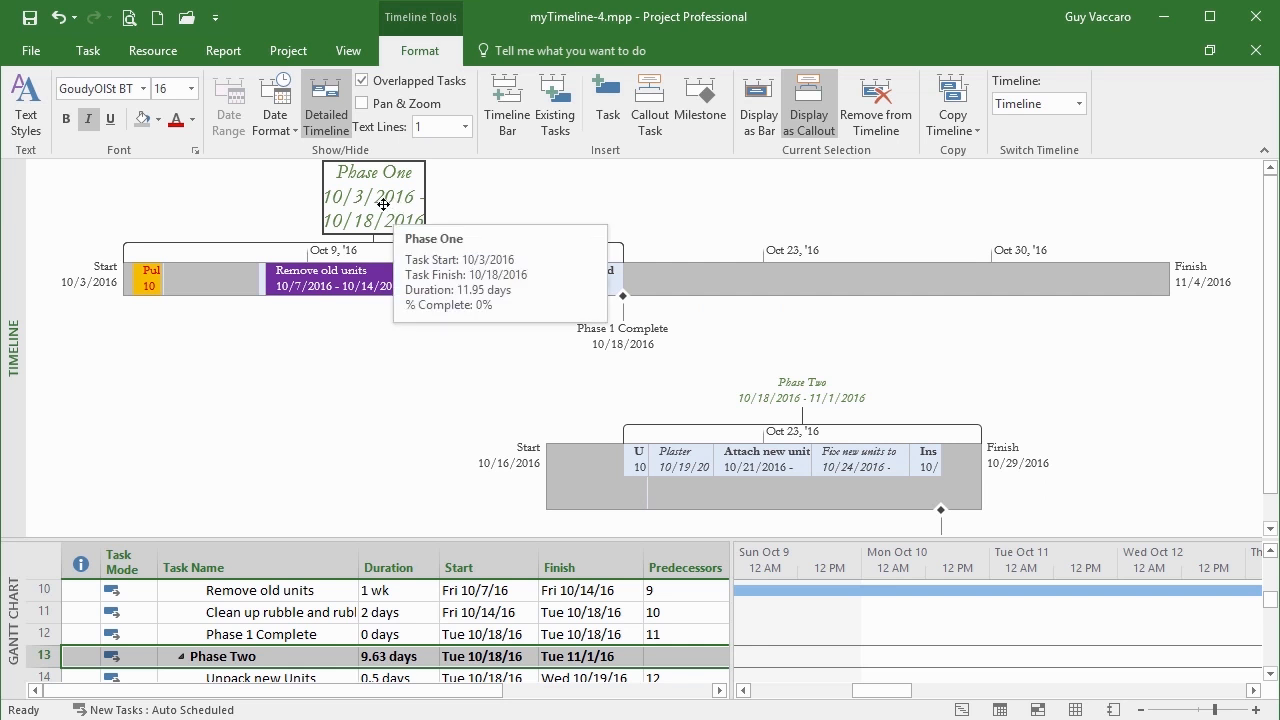
left_click(190, 90)
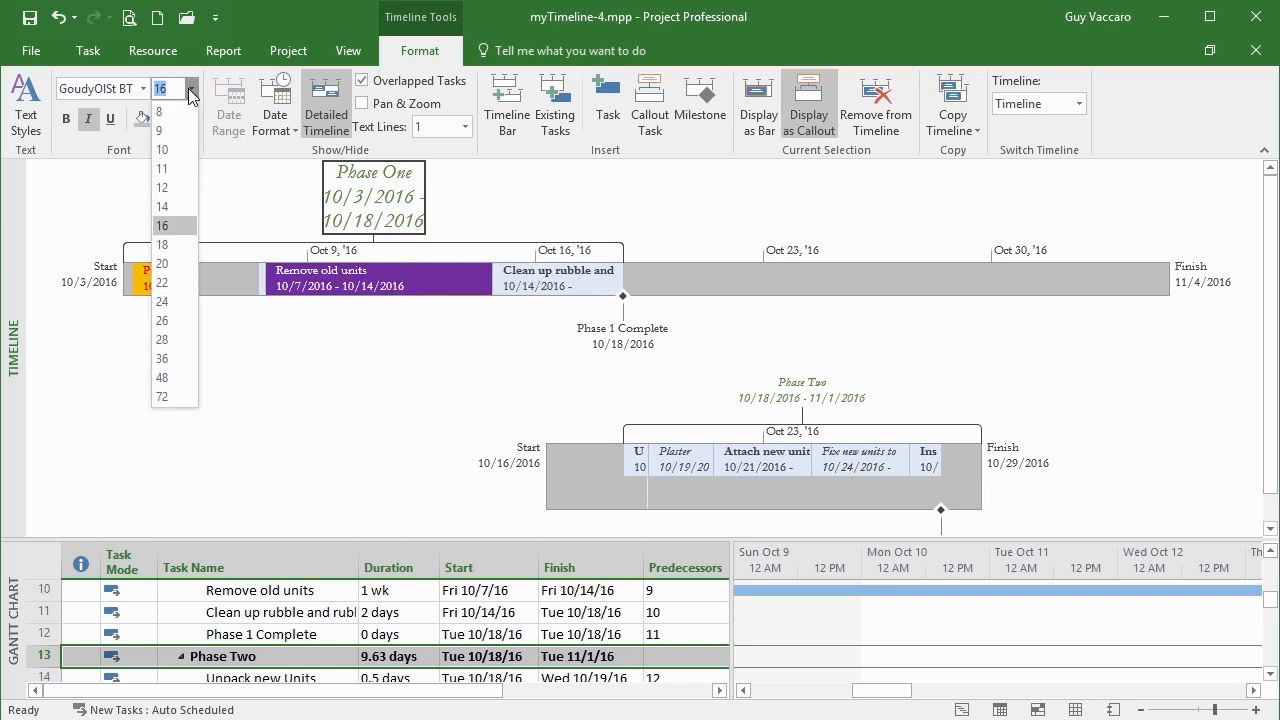
left_click(190, 150)
left_click(142, 96)
left_click(161, 202)
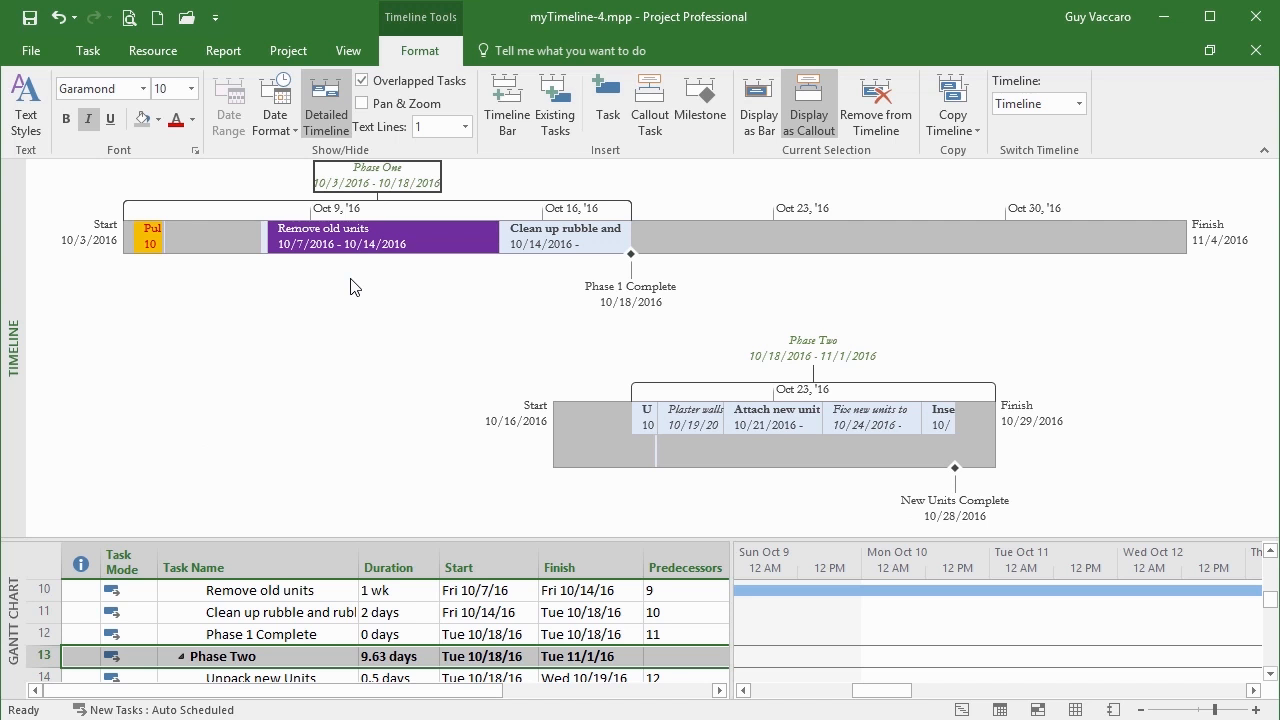
left_click(645, 432)
Drop Unpack new units to a lower Phase Two row, returning Plaster walls to the top row before Attach new unit
left_click_drag(645, 436, 648, 438)
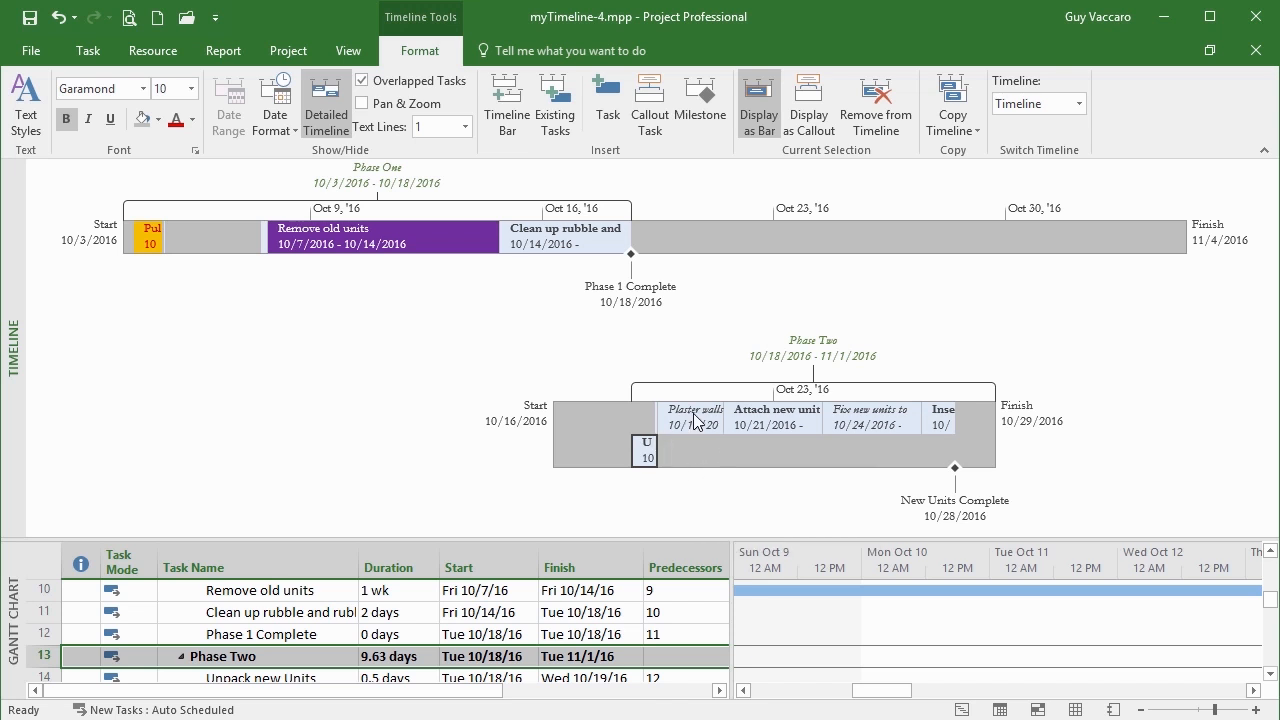
left_click_drag(696, 420, 716, 251)
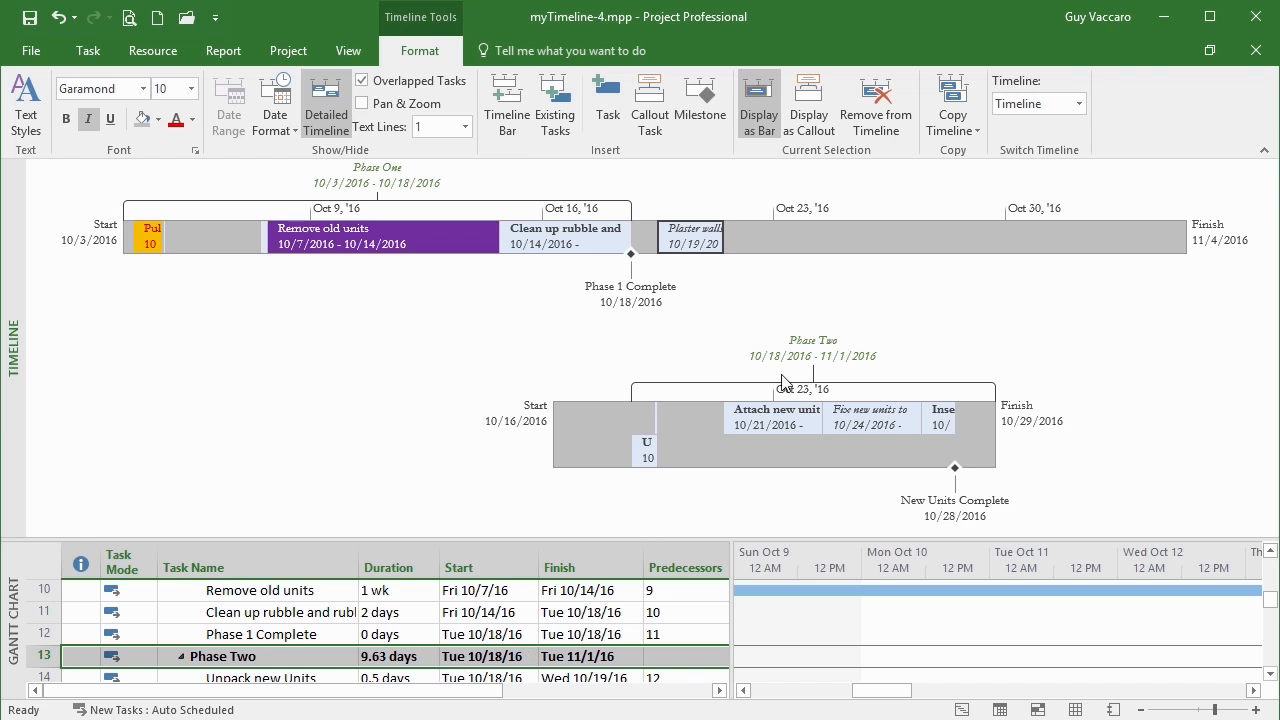
mouse_move(697, 243)
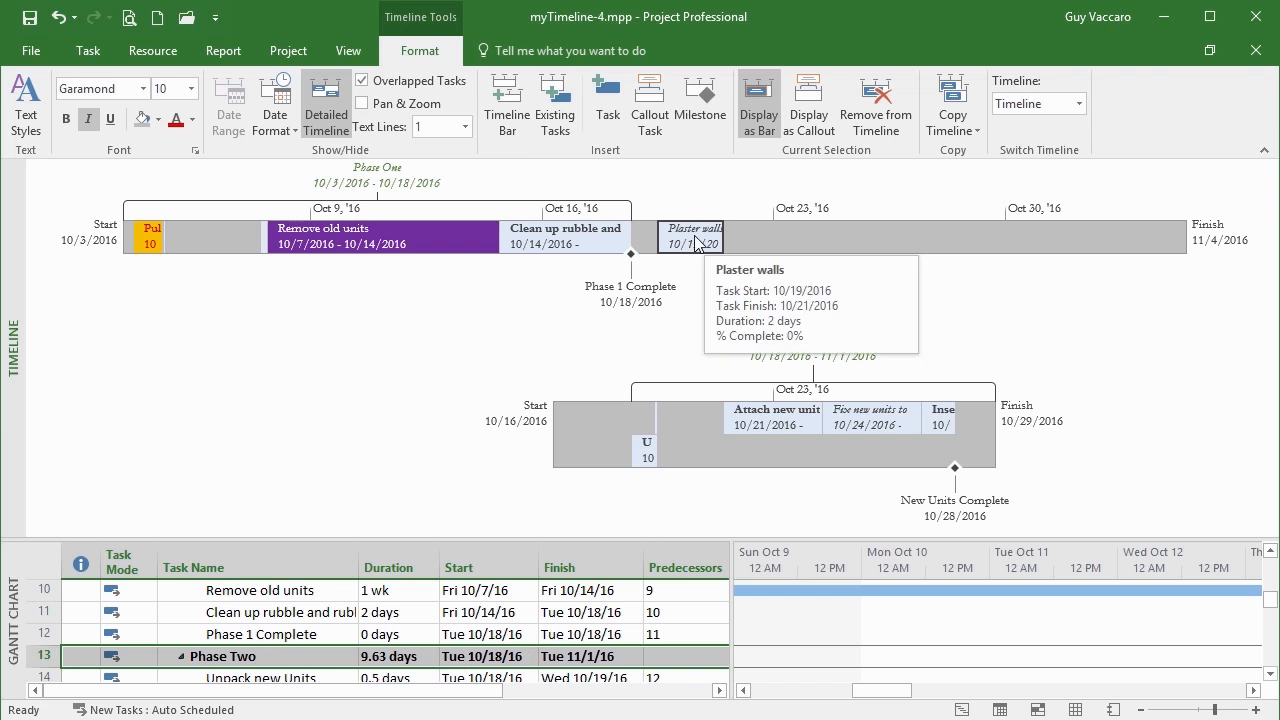
left_click_drag(697, 243, 714, 458)
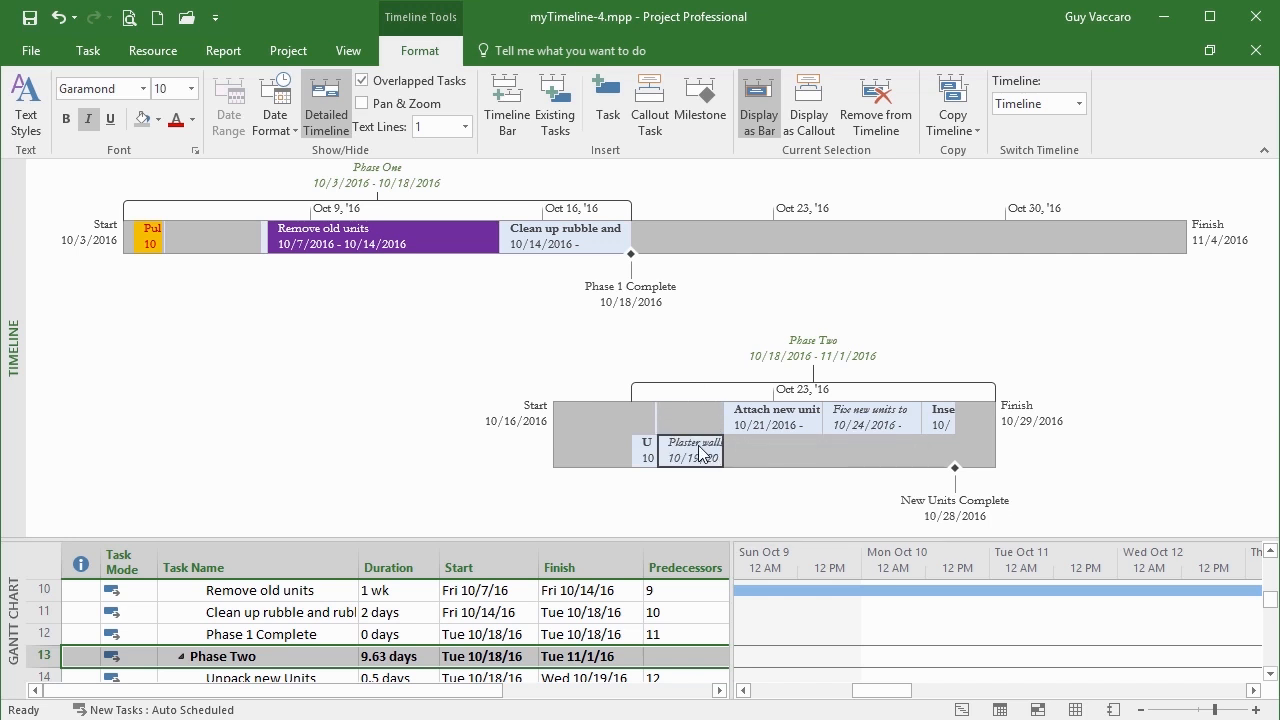
mouse_move(704, 463)
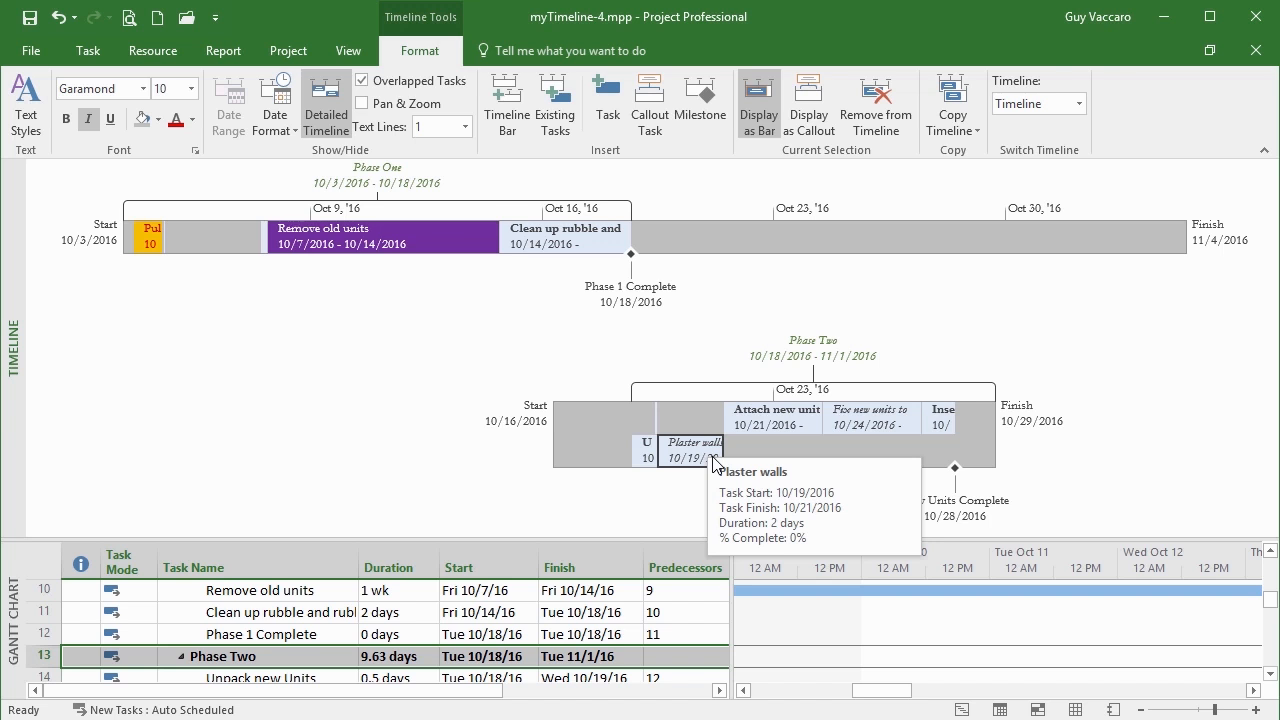
left_click_drag(715, 462, 700, 420)
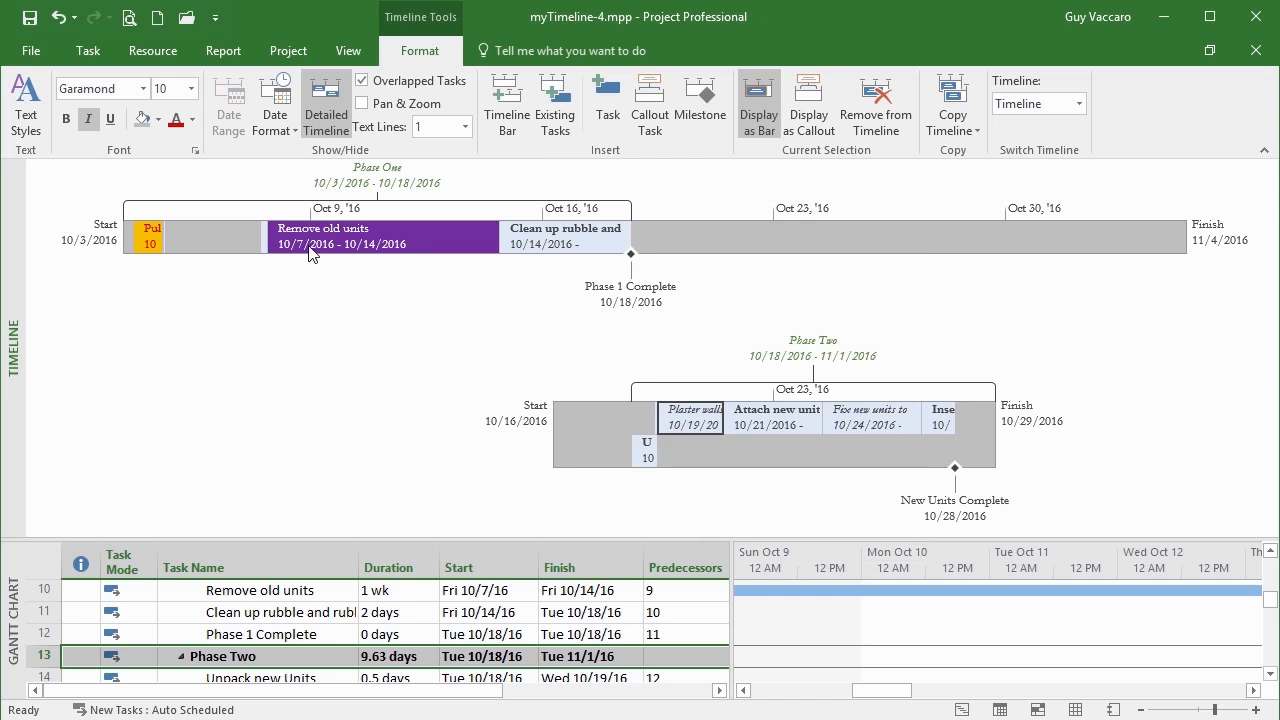
left_click(428, 230)
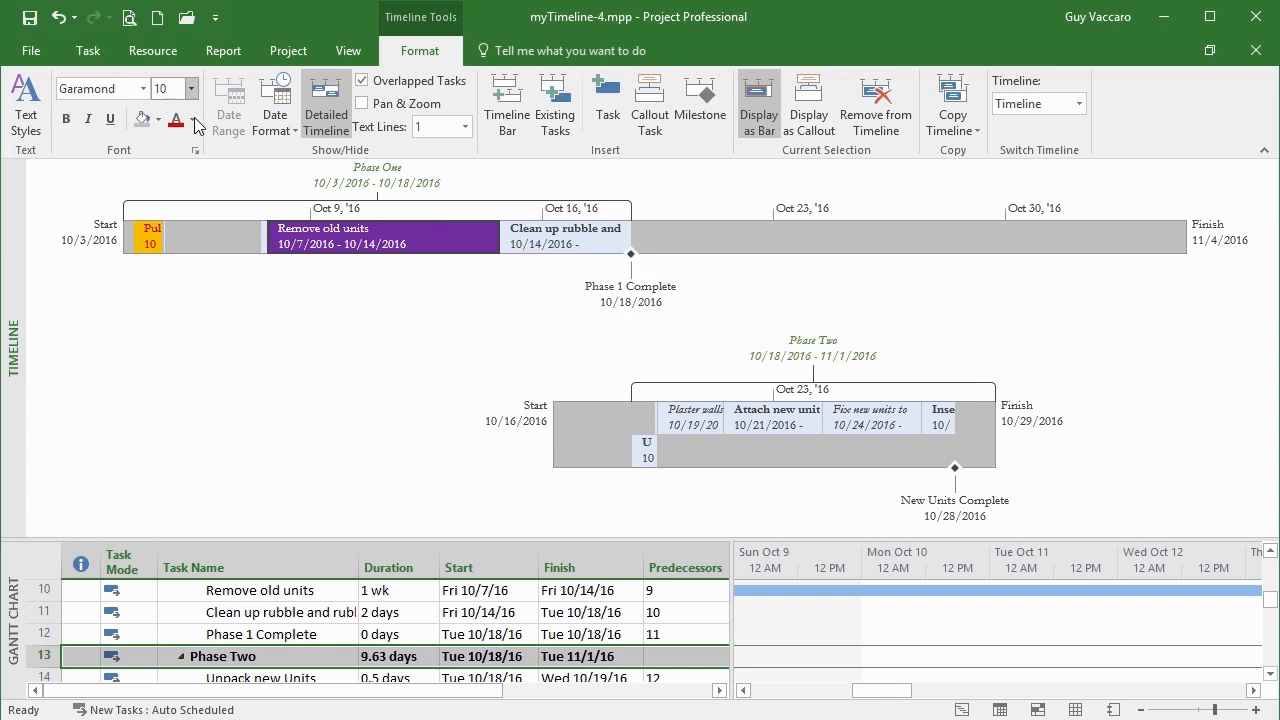
left_click(30, 120)
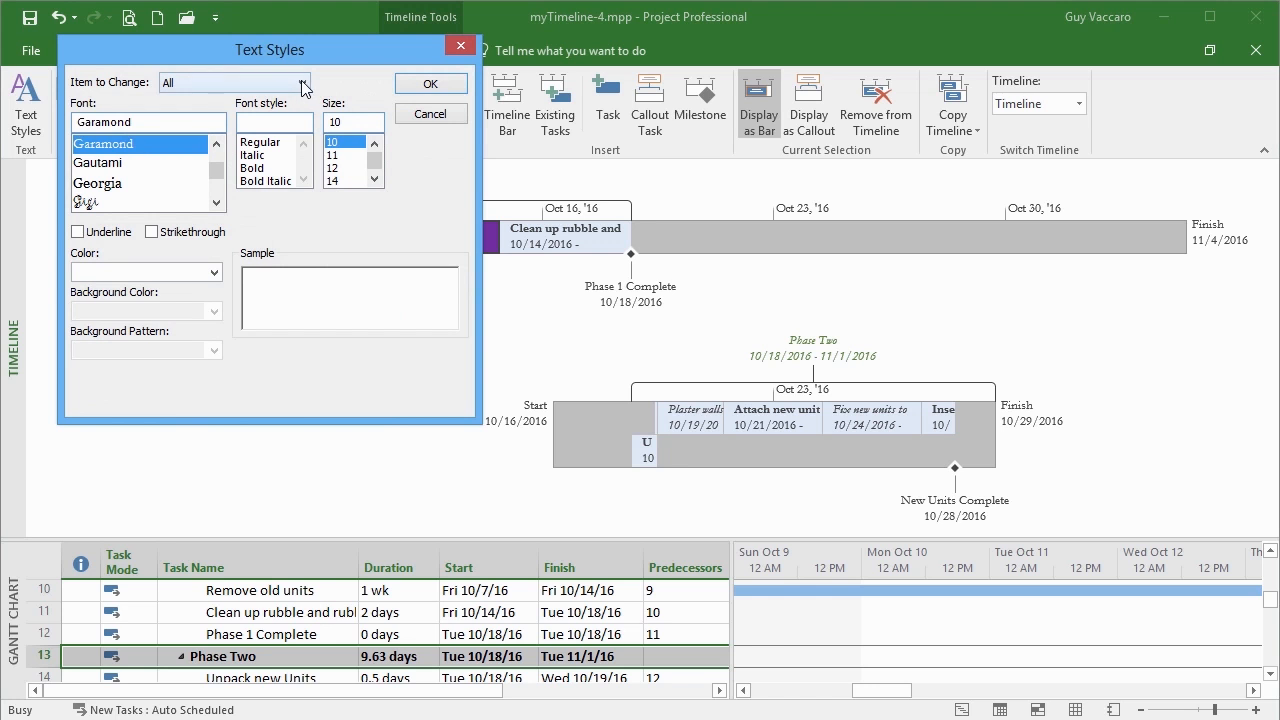
left_click(302, 84)
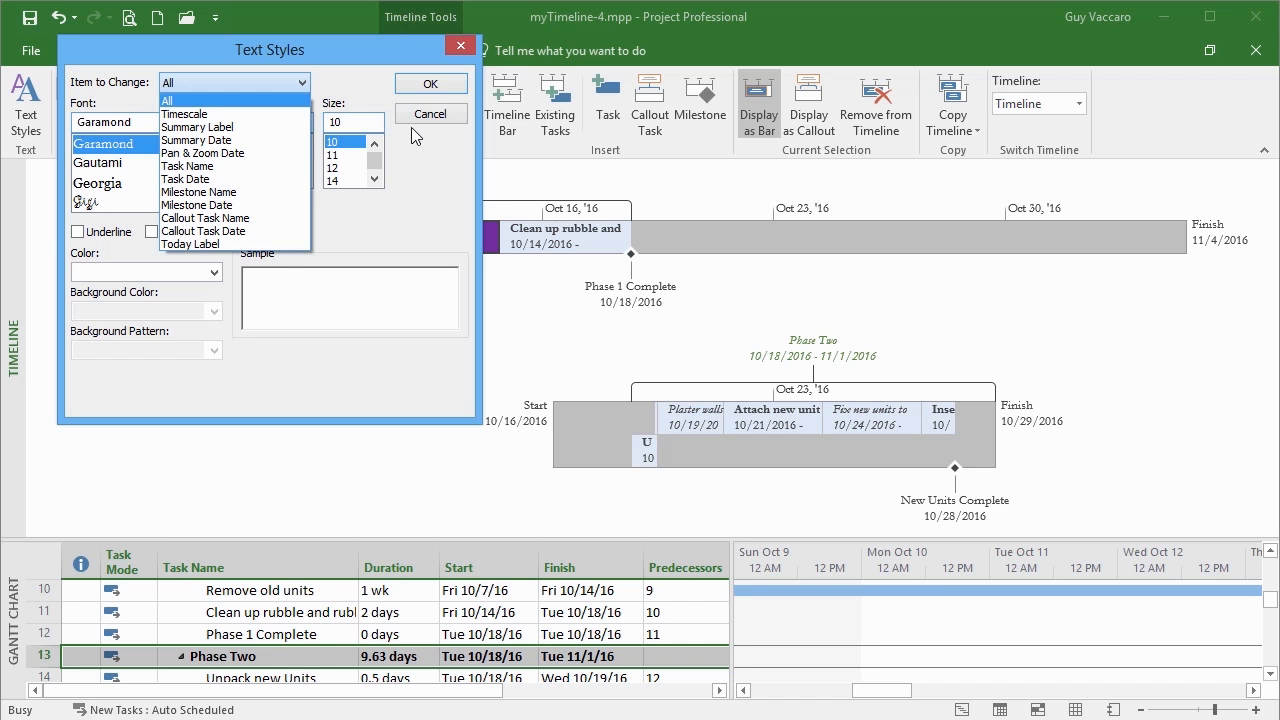
left_click(461, 48)
left_click(461, 48)
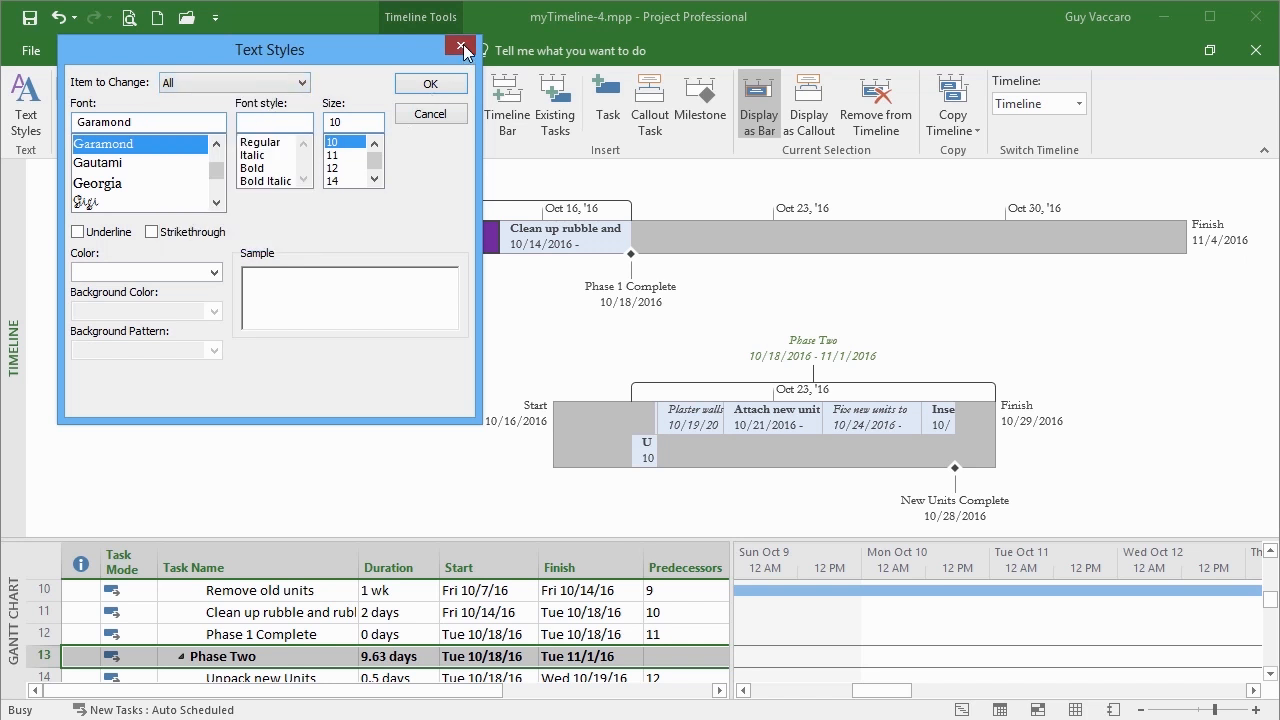